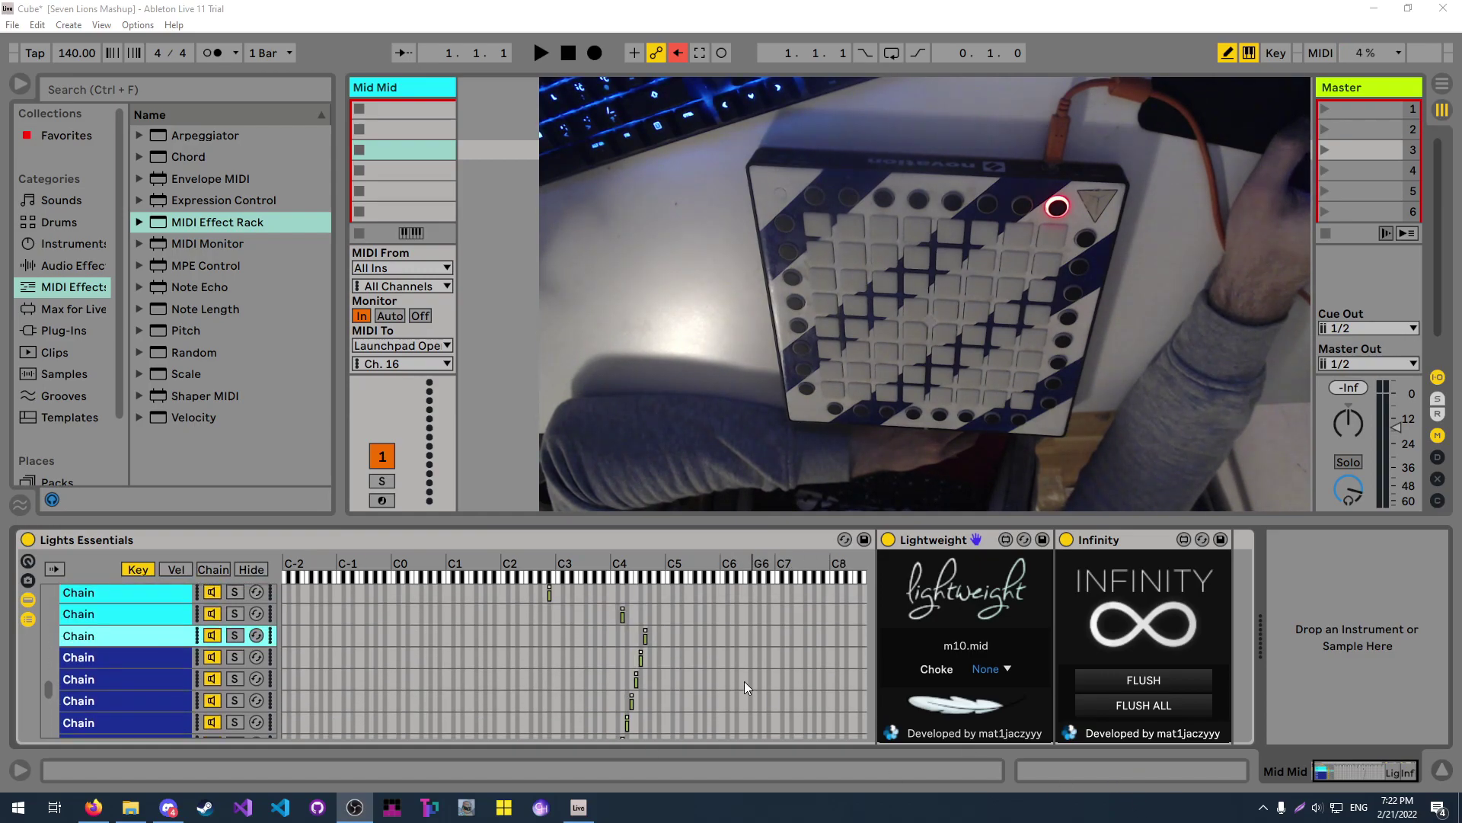
Select the Infinity device and step through the Lights Essentials chains to m16.mid.
click(1124, 542)
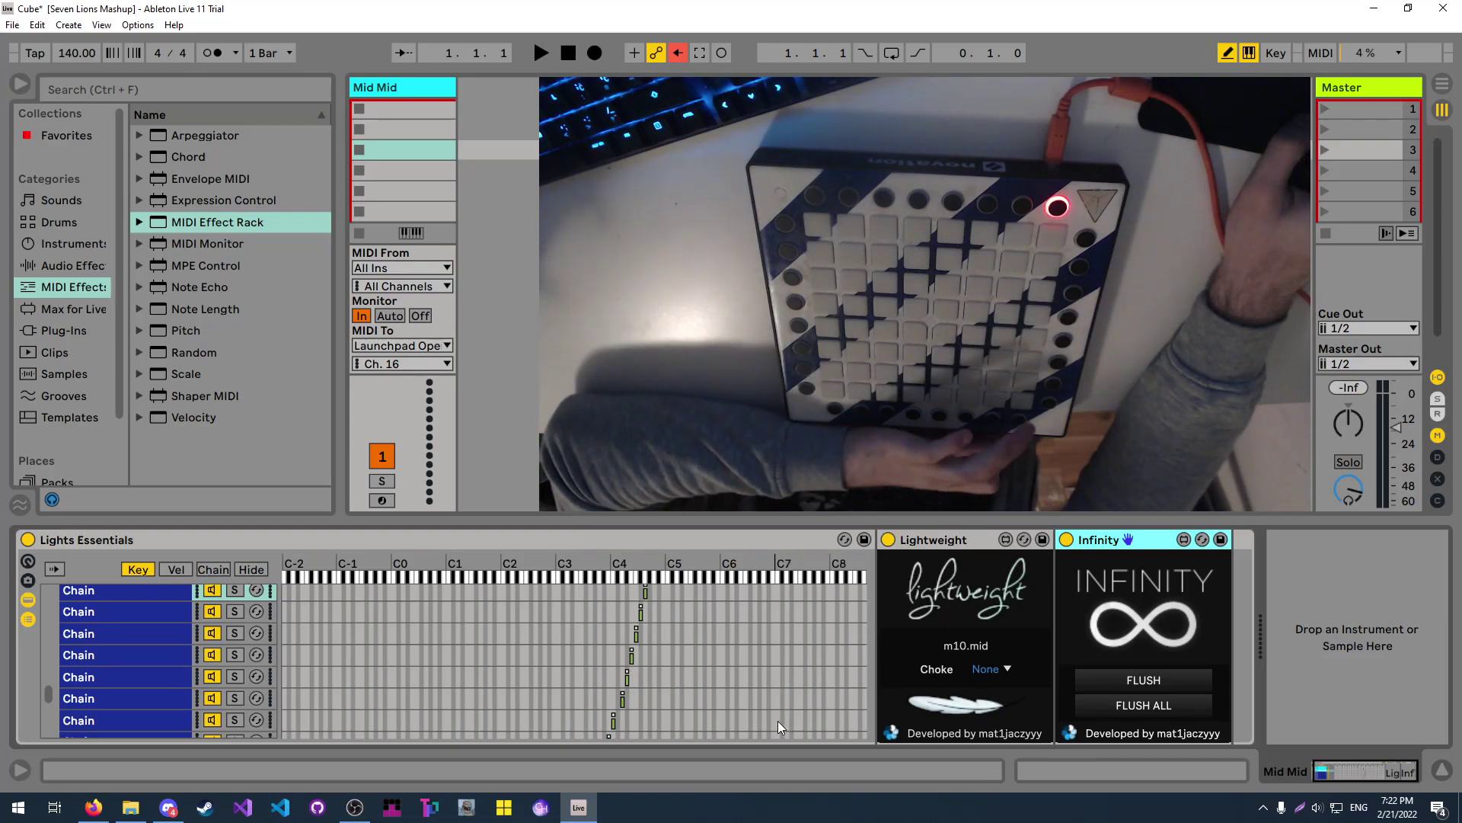
key(Delete)
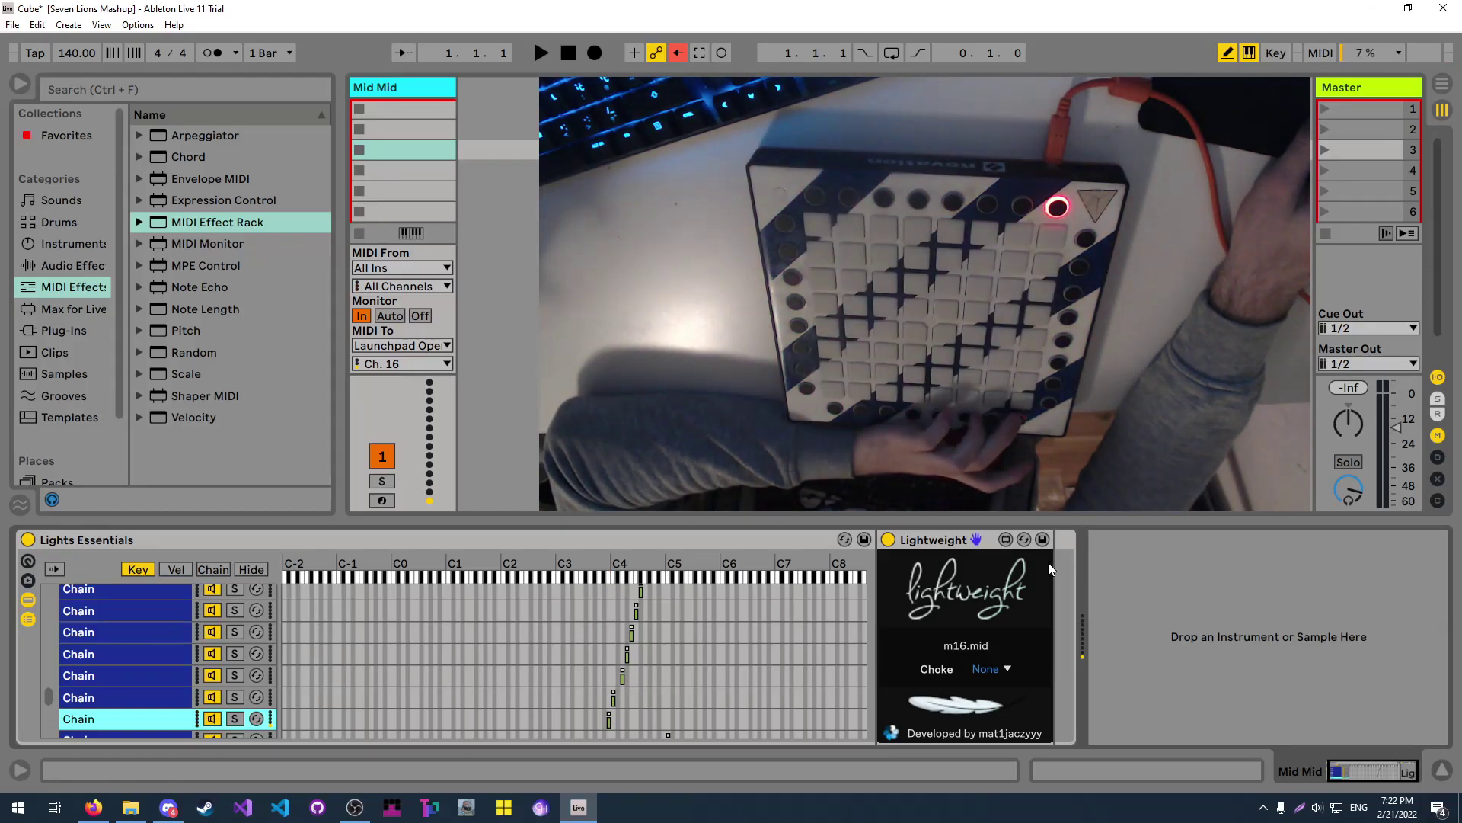
scroll(763, 667, up, 2)
key(ctrl+z)
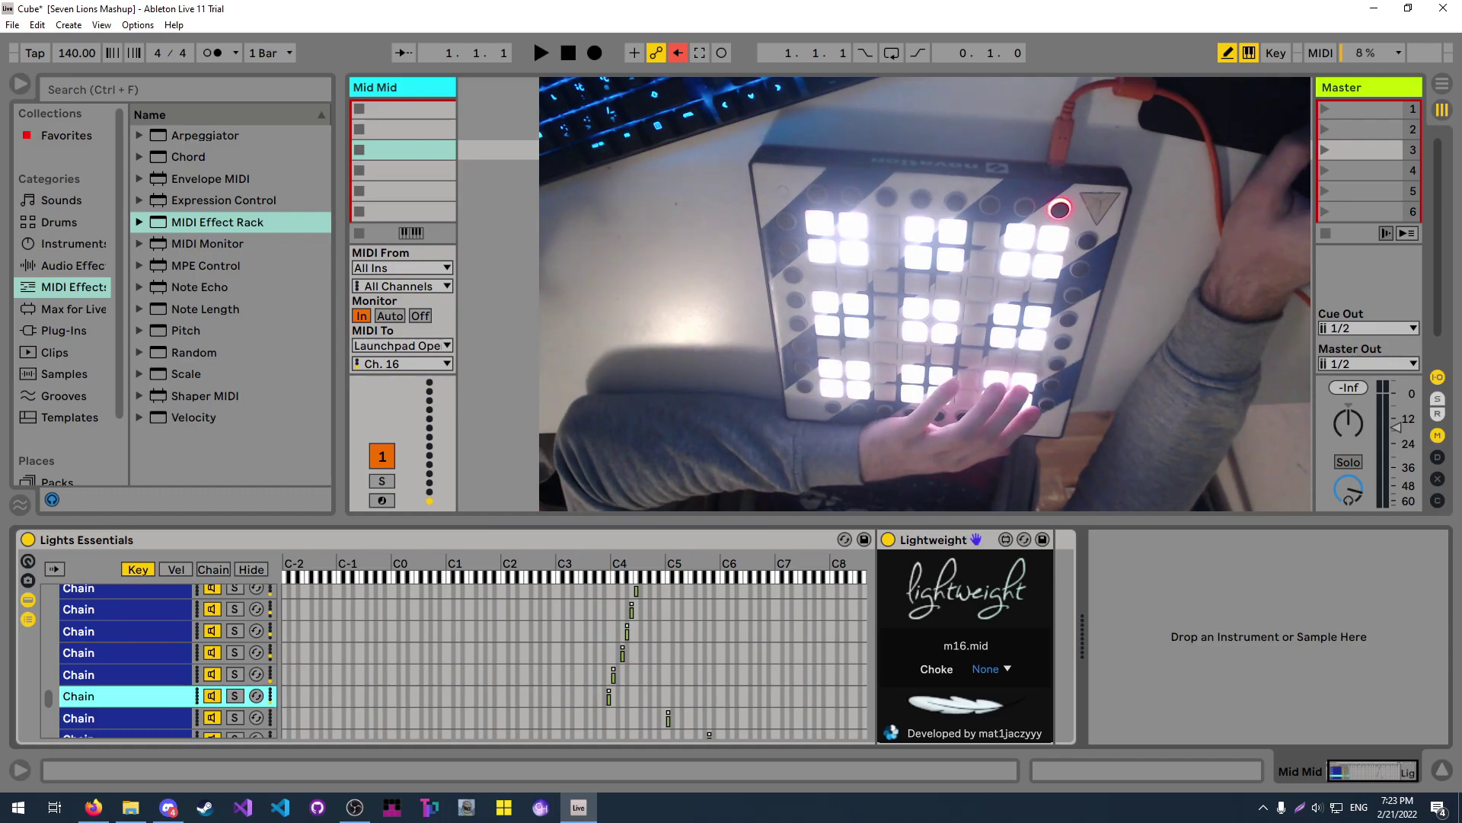
click(568, 54)
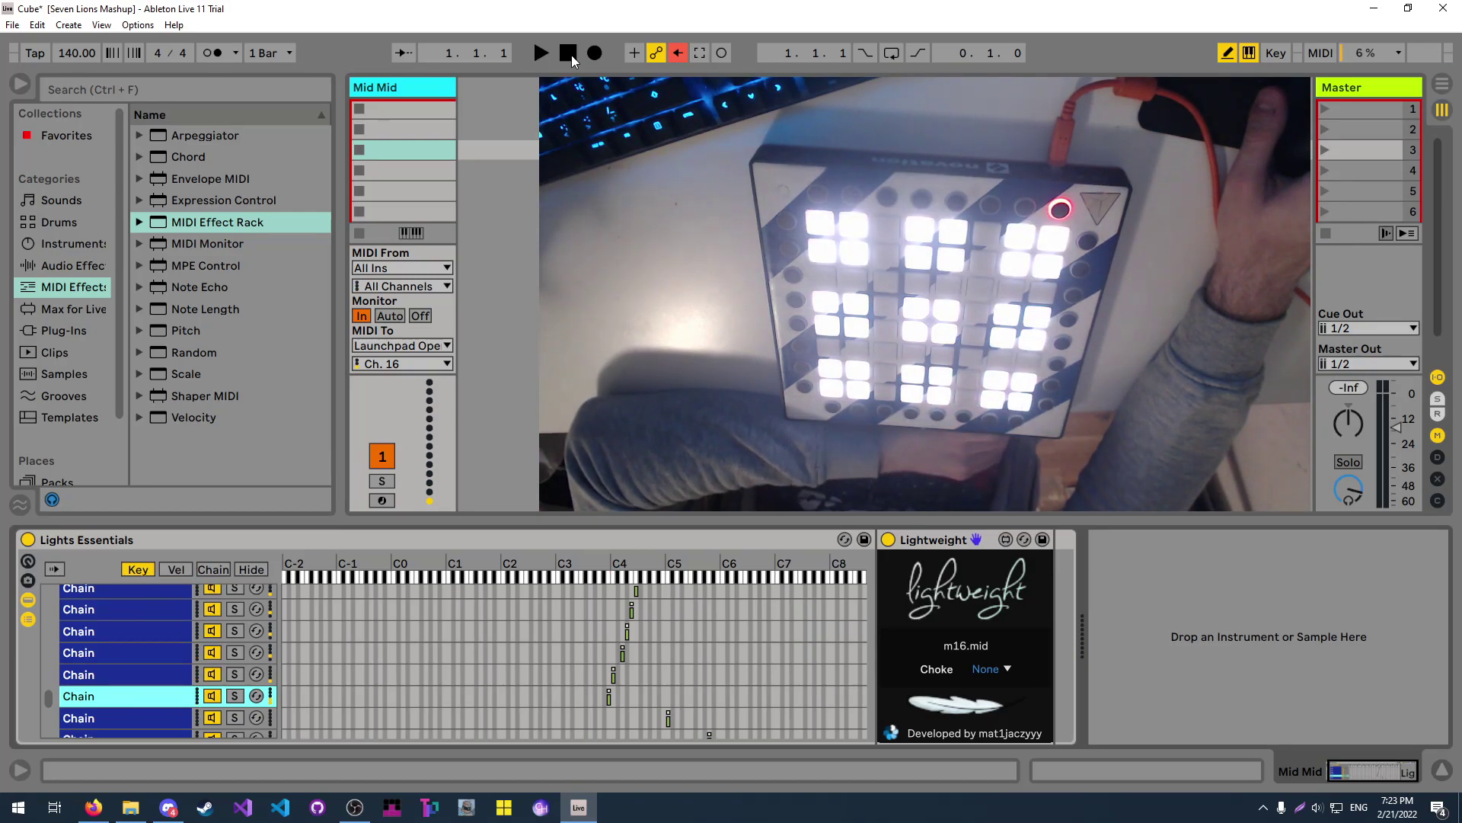
click(571, 55)
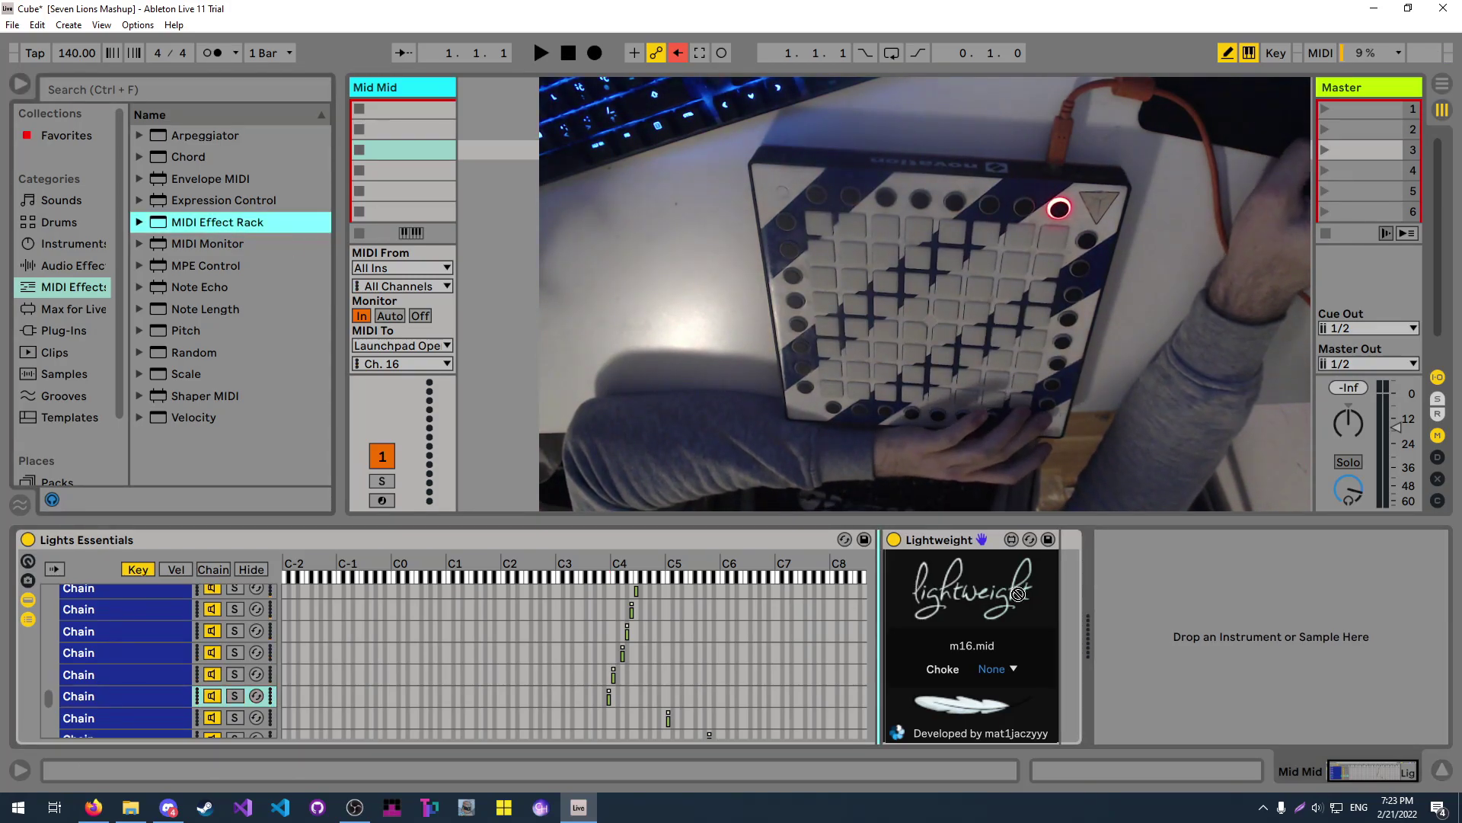
Drop a MIDI Effect Rack right after Lightweight and expand its chain list.
click(1060, 591)
drag(1053, 593, 1054, 593)
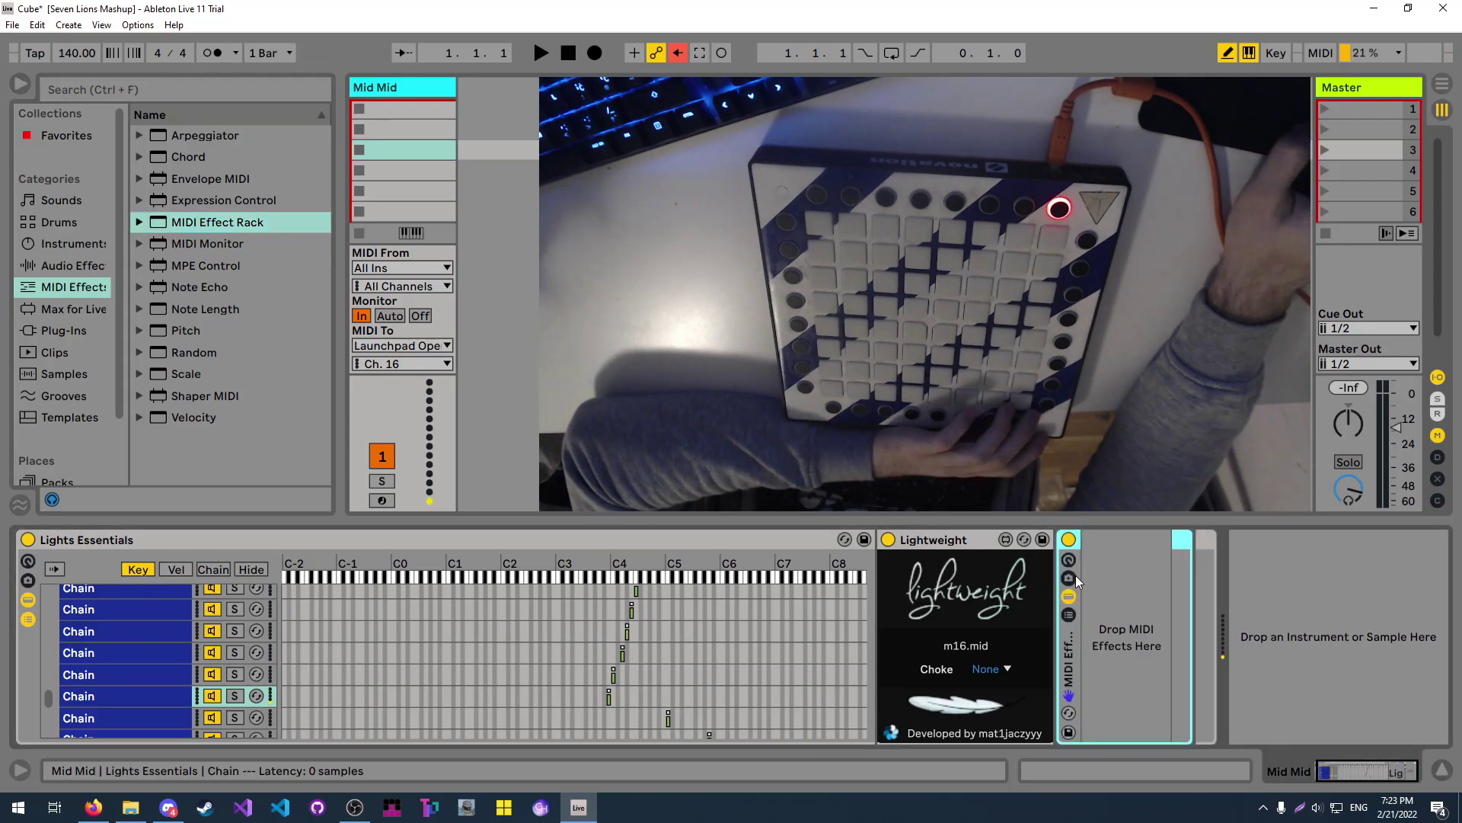
click(1160, 570)
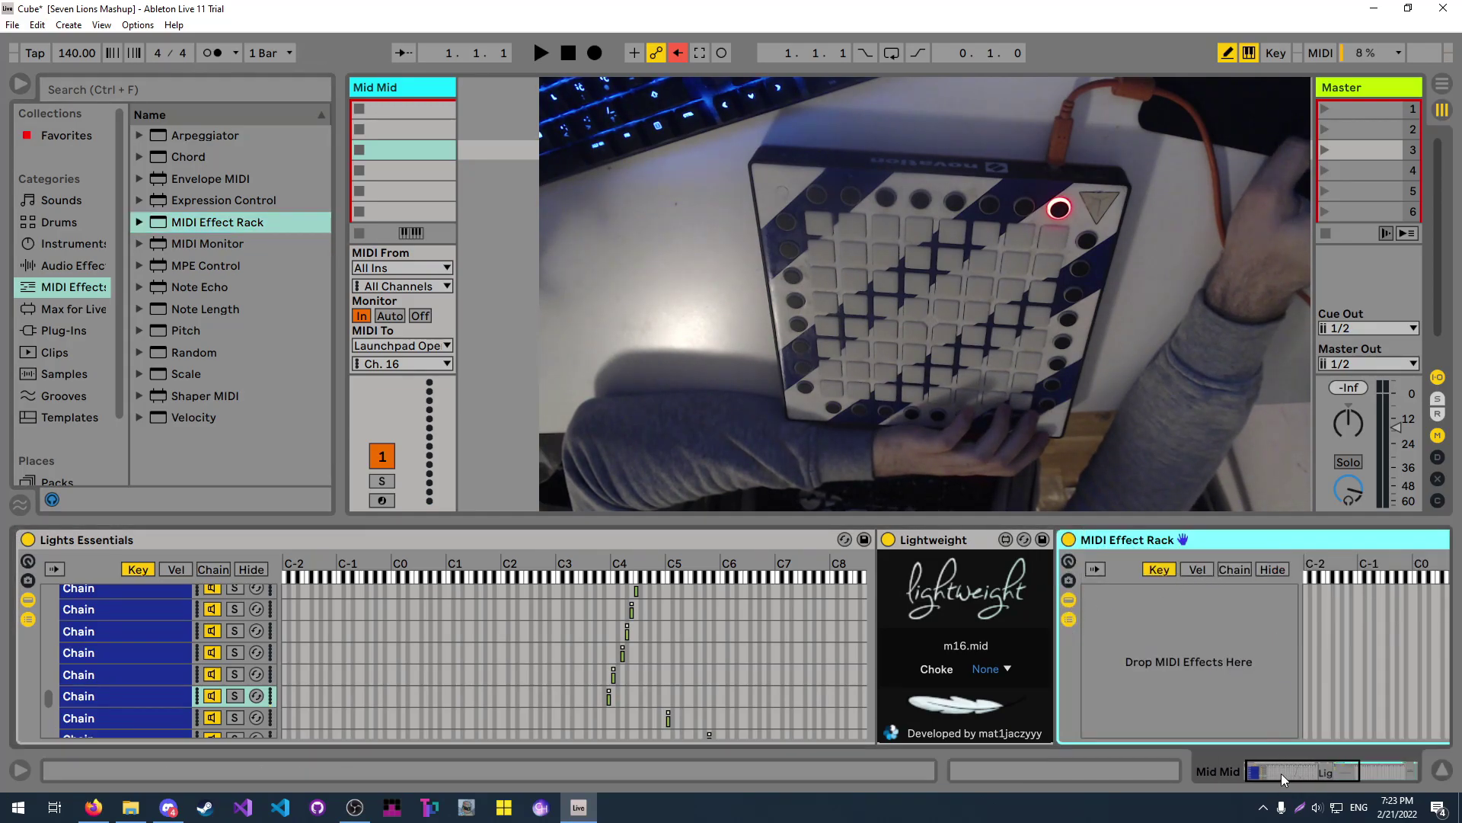
drag(1281, 774, 1335, 775)
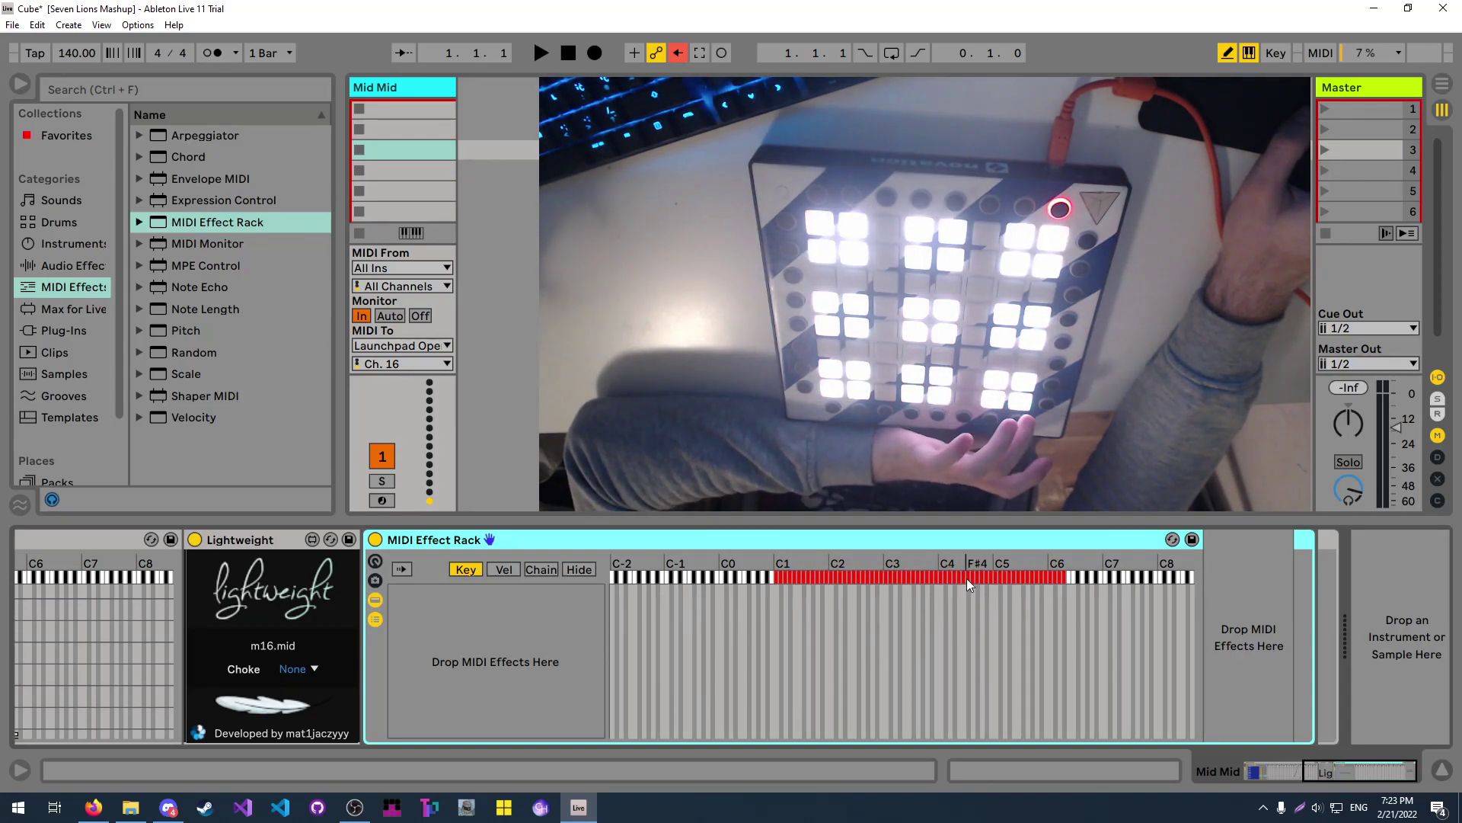
Add a second MIDI Effect Rack at the end of the device chain and unfold it.
click(214, 226)
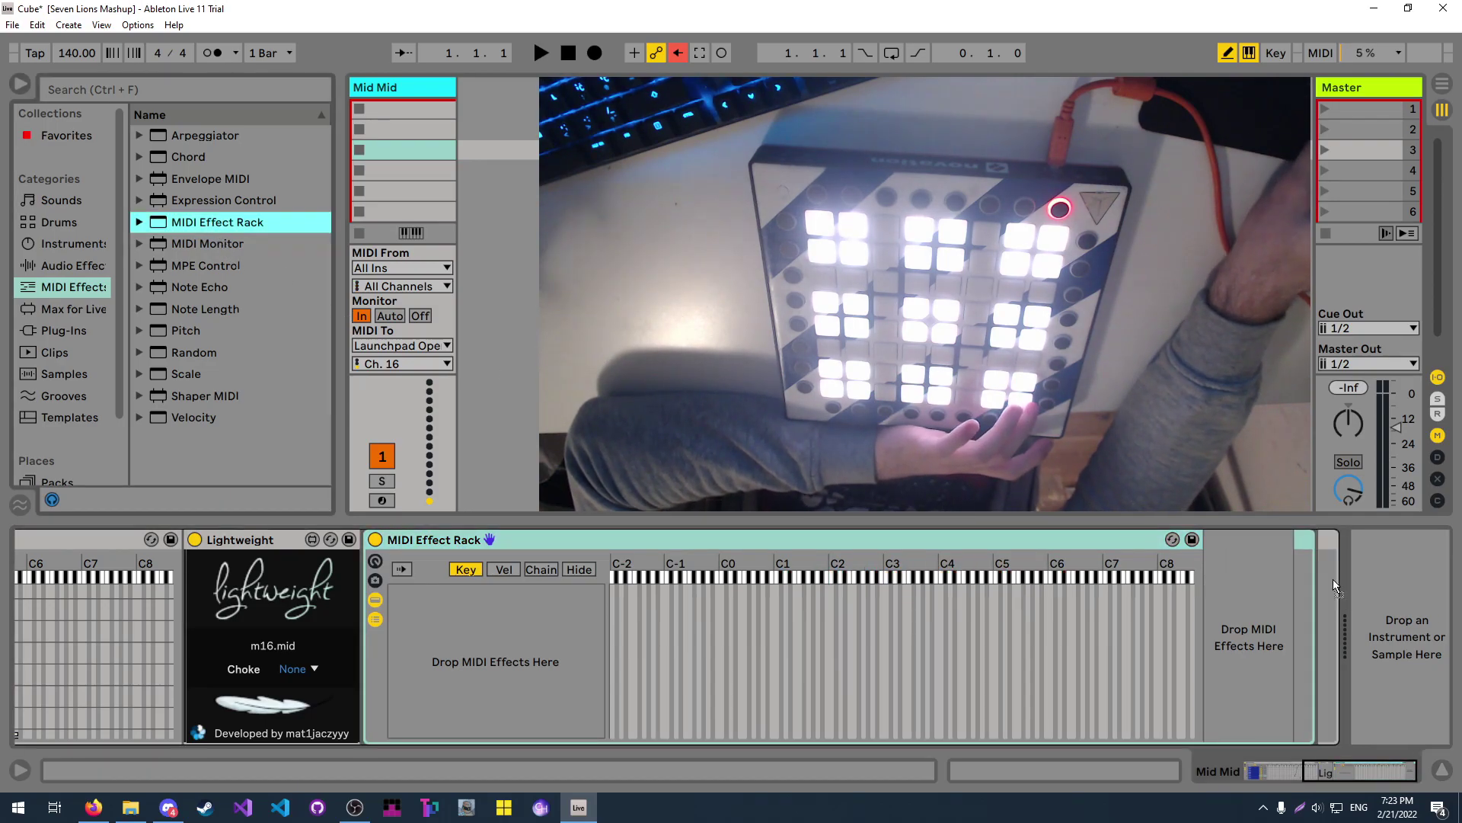
drag(1374, 591, 1375, 591)
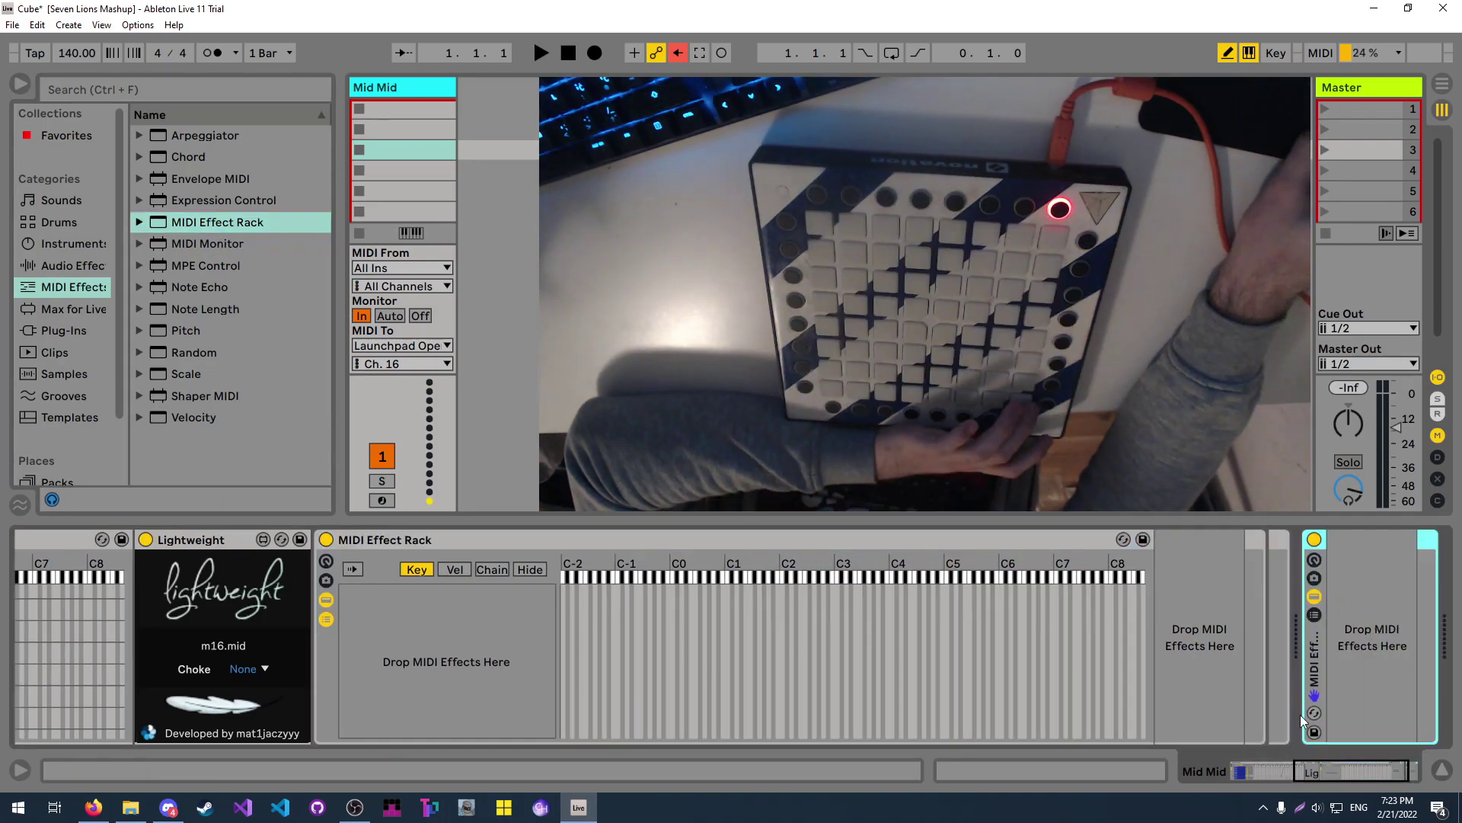
click(1314, 616)
drag(1326, 762, 1361, 779)
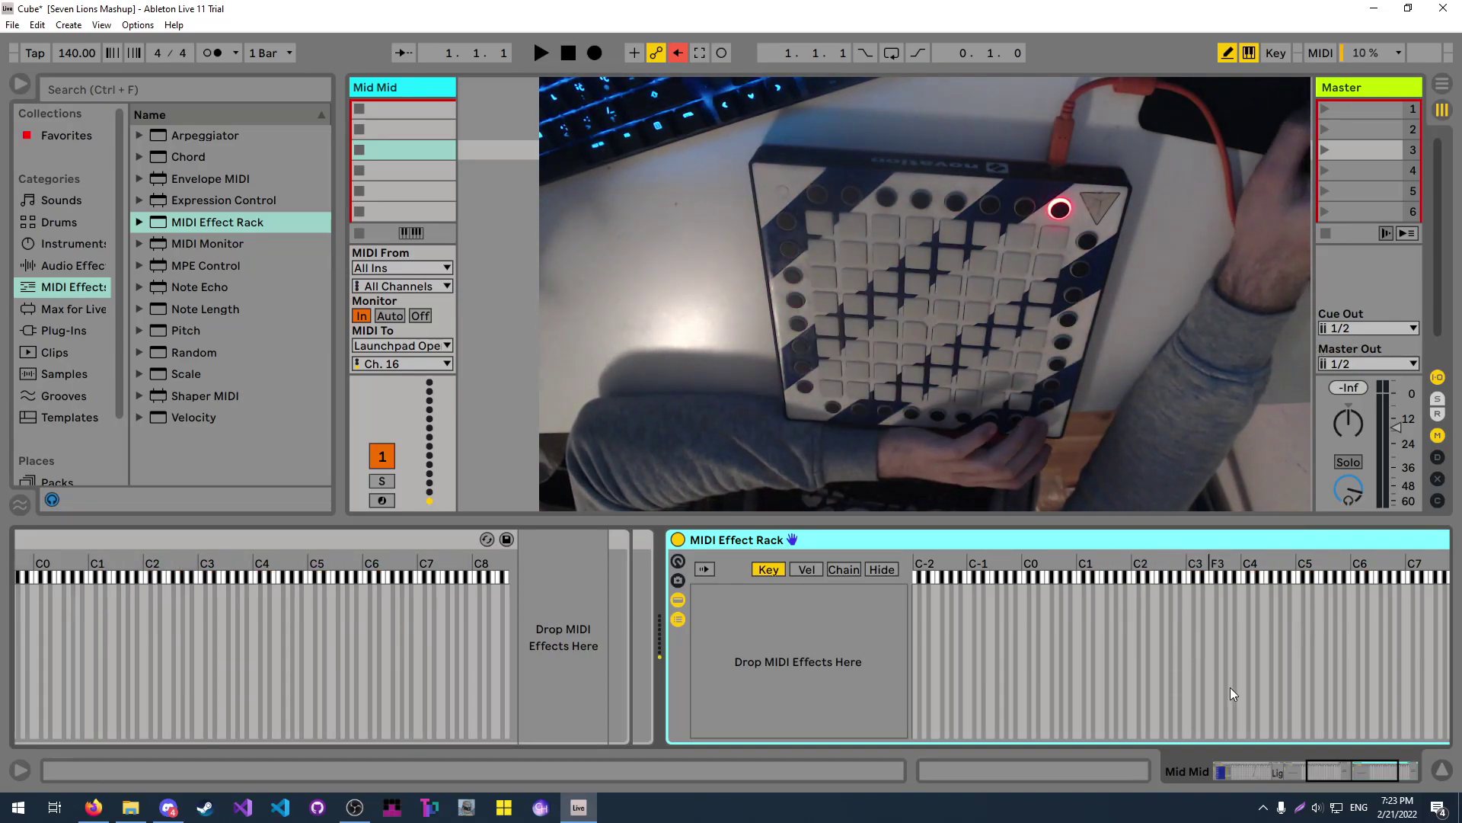
drag(1347, 772, 1299, 770)
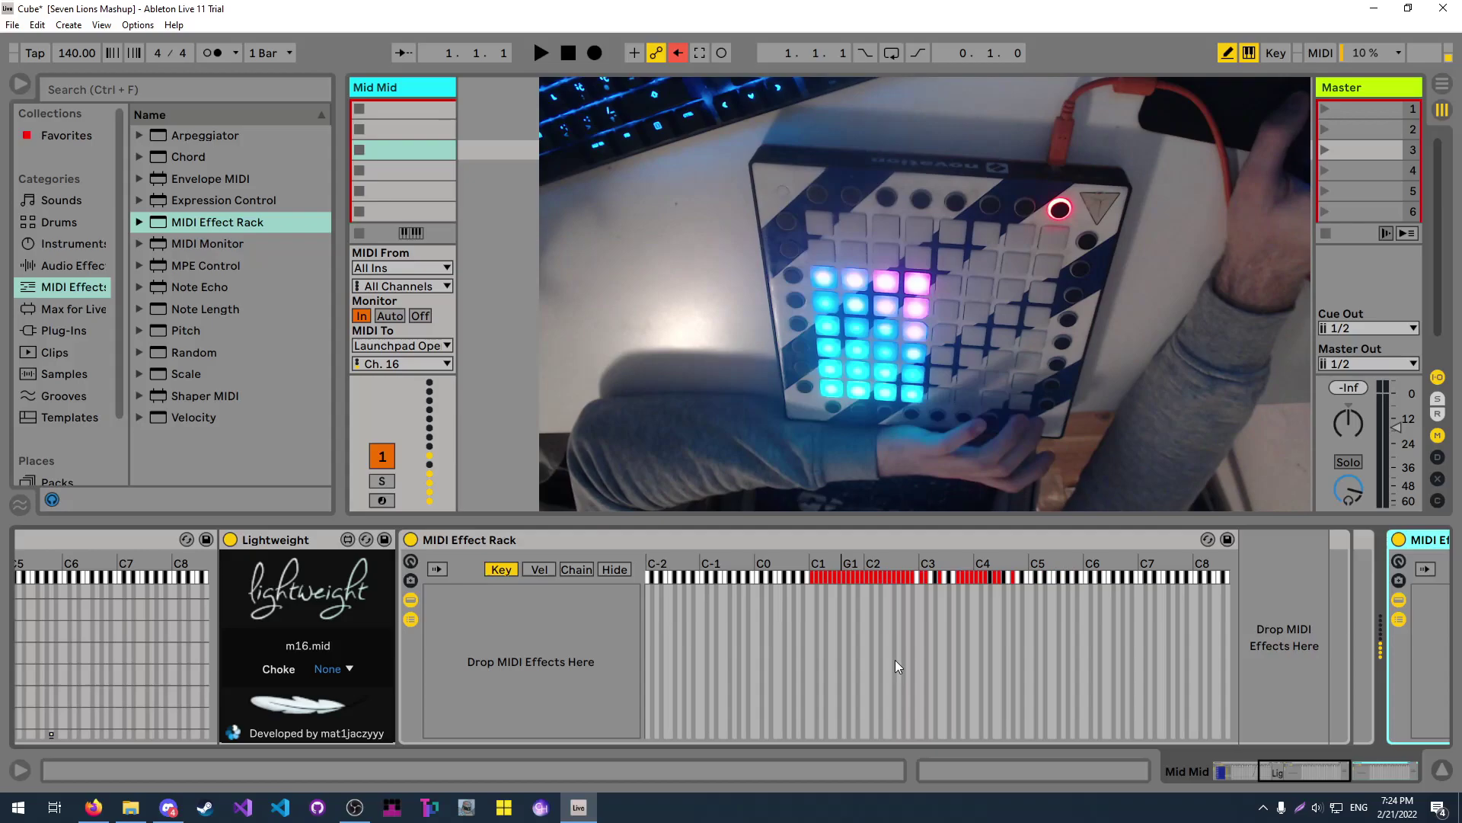
drag(1292, 771, 1252, 766)
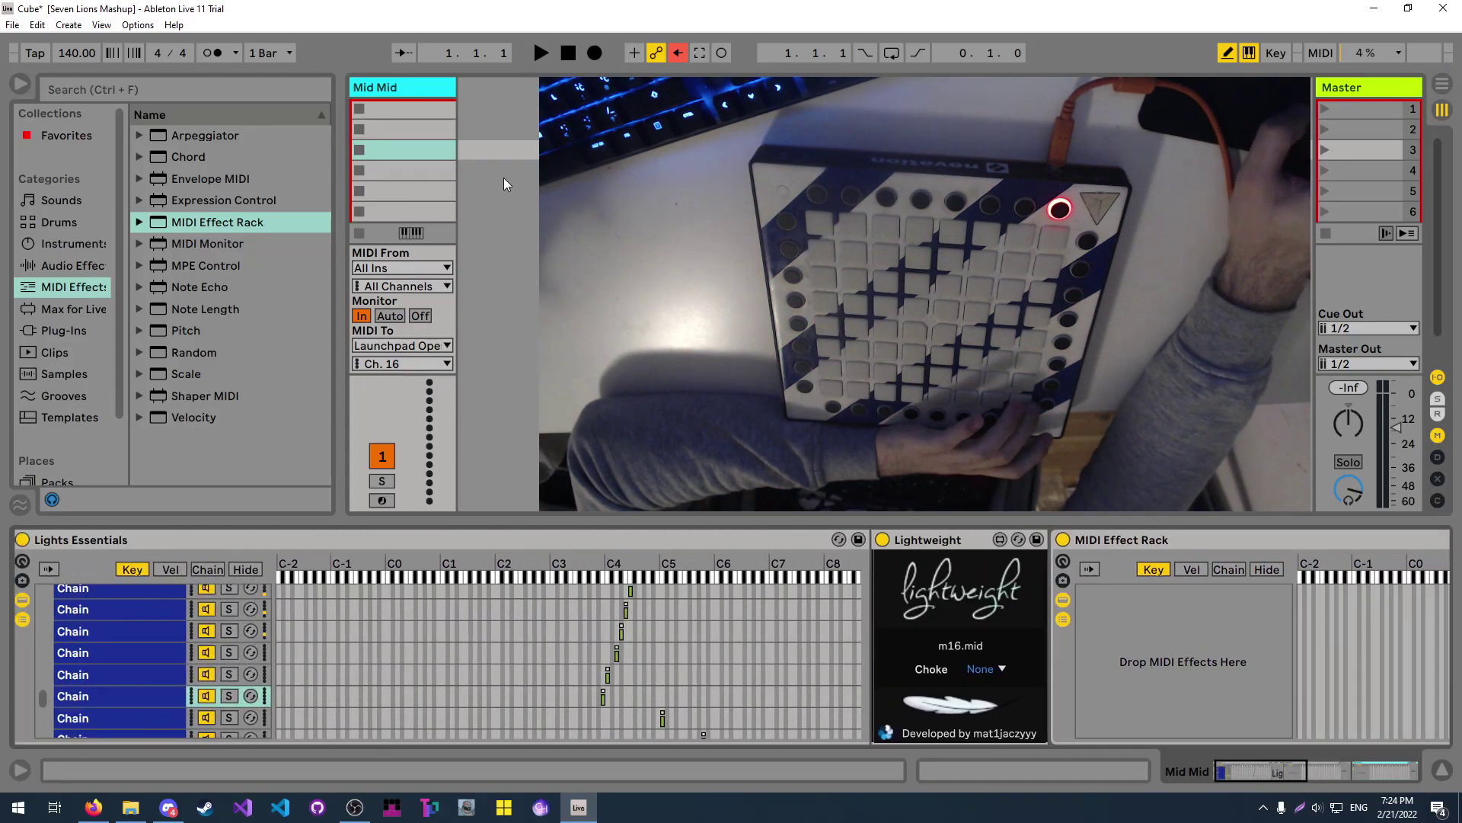
From Current Project > M4L Plugins, add Depths Selector and Depths Mixer after Infinity.
scroll(746, 644, up, 3)
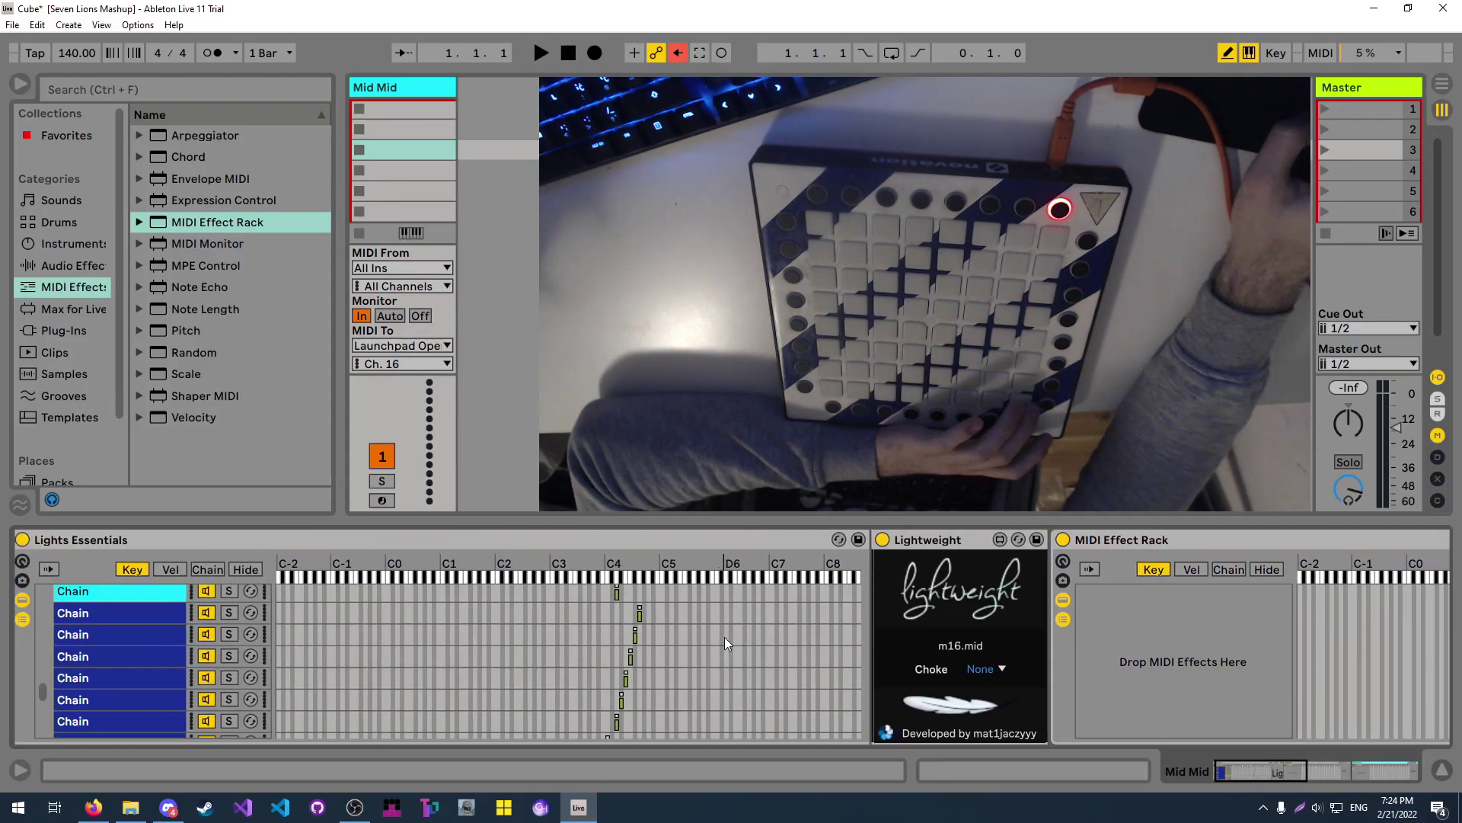
drag(1236, 767, 1321, 767)
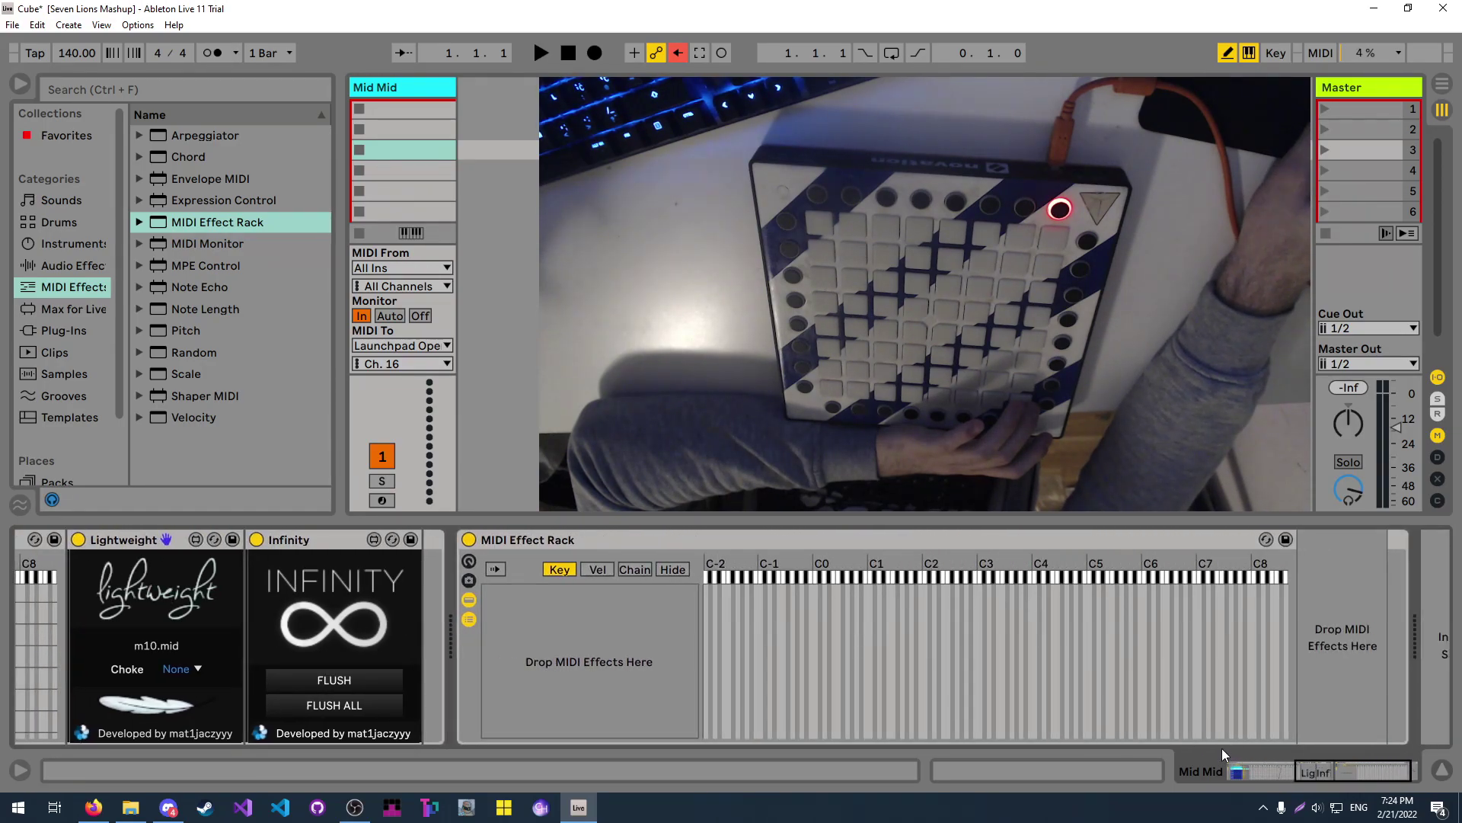
scroll(66, 366, down, 2)
click(74, 451)
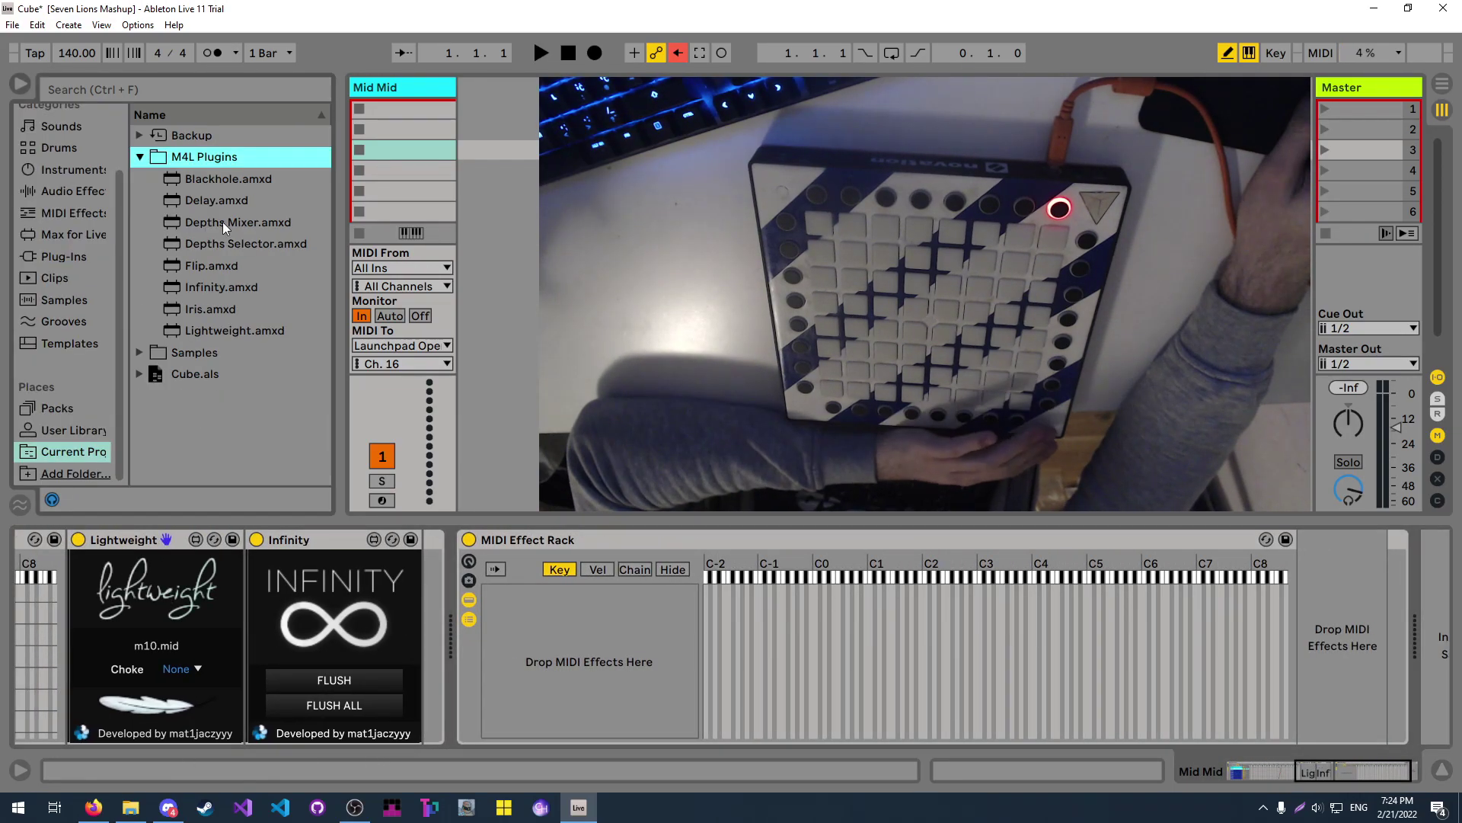
click(246, 244)
drag(246, 244, 420, 604)
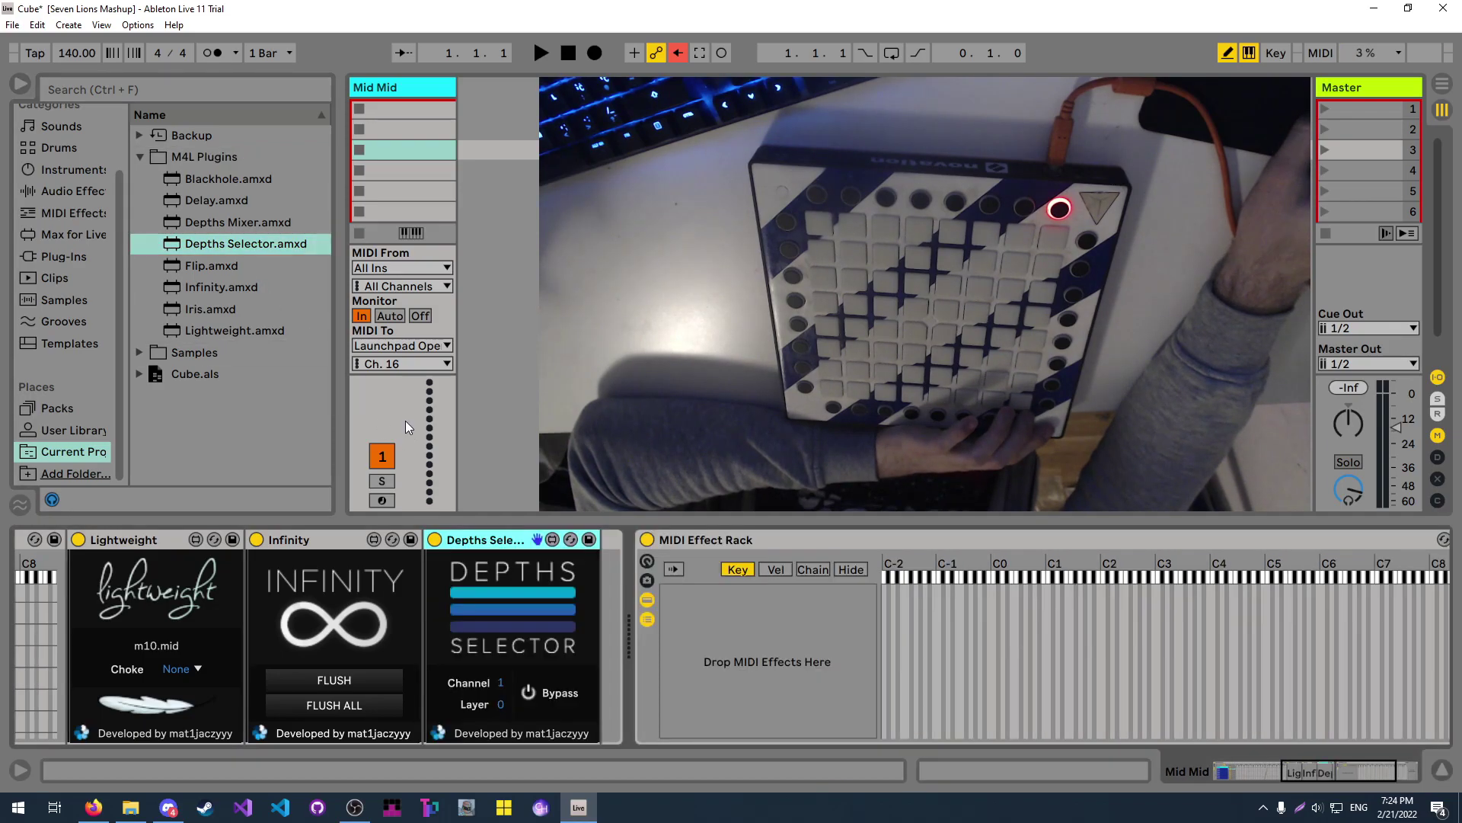
drag(237, 221, 630, 590)
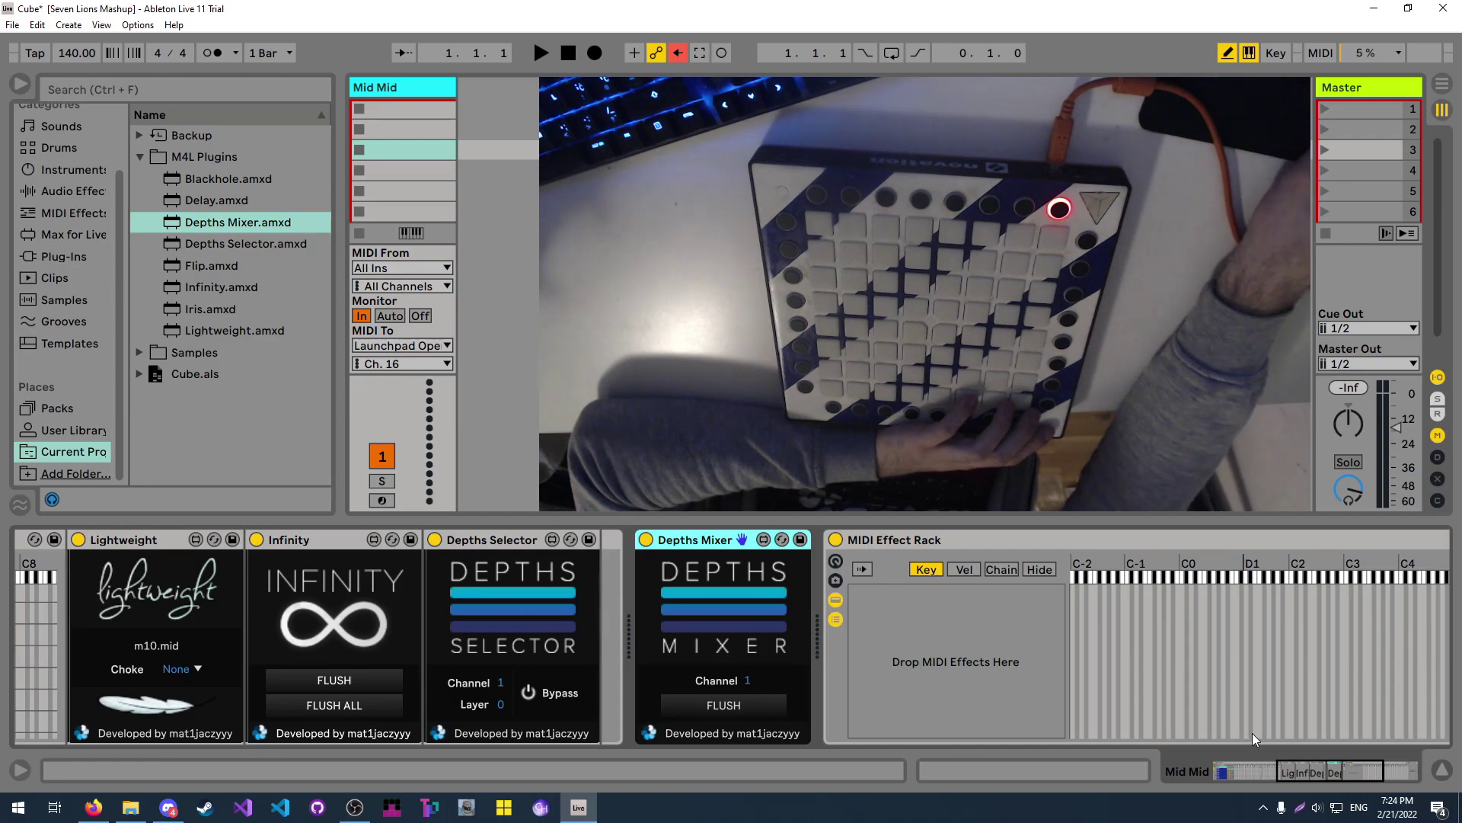
Insert Depths Selector between Infinity and Depths Mixer in the next chains, including m12.5.mid and m14.5.mid.
scroll(1245, 740, up, 5)
key(Delete)
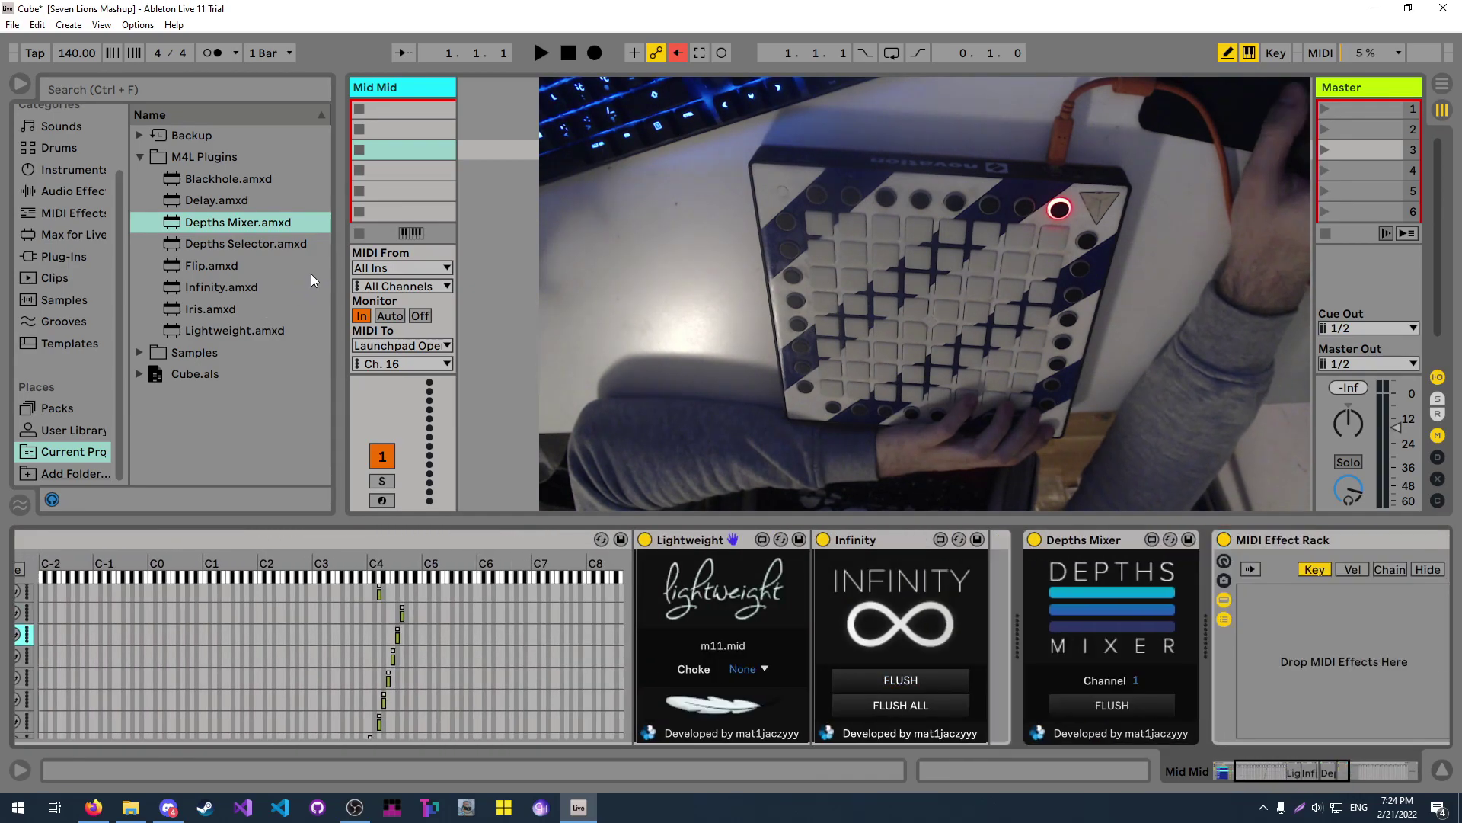
click(226, 243)
drag(989, 603, 991, 594)
key(Delete)
drag(243, 254, 988, 590)
key(Delete)
drag(243, 243, 991, 571)
drag(204, 253, 988, 615)
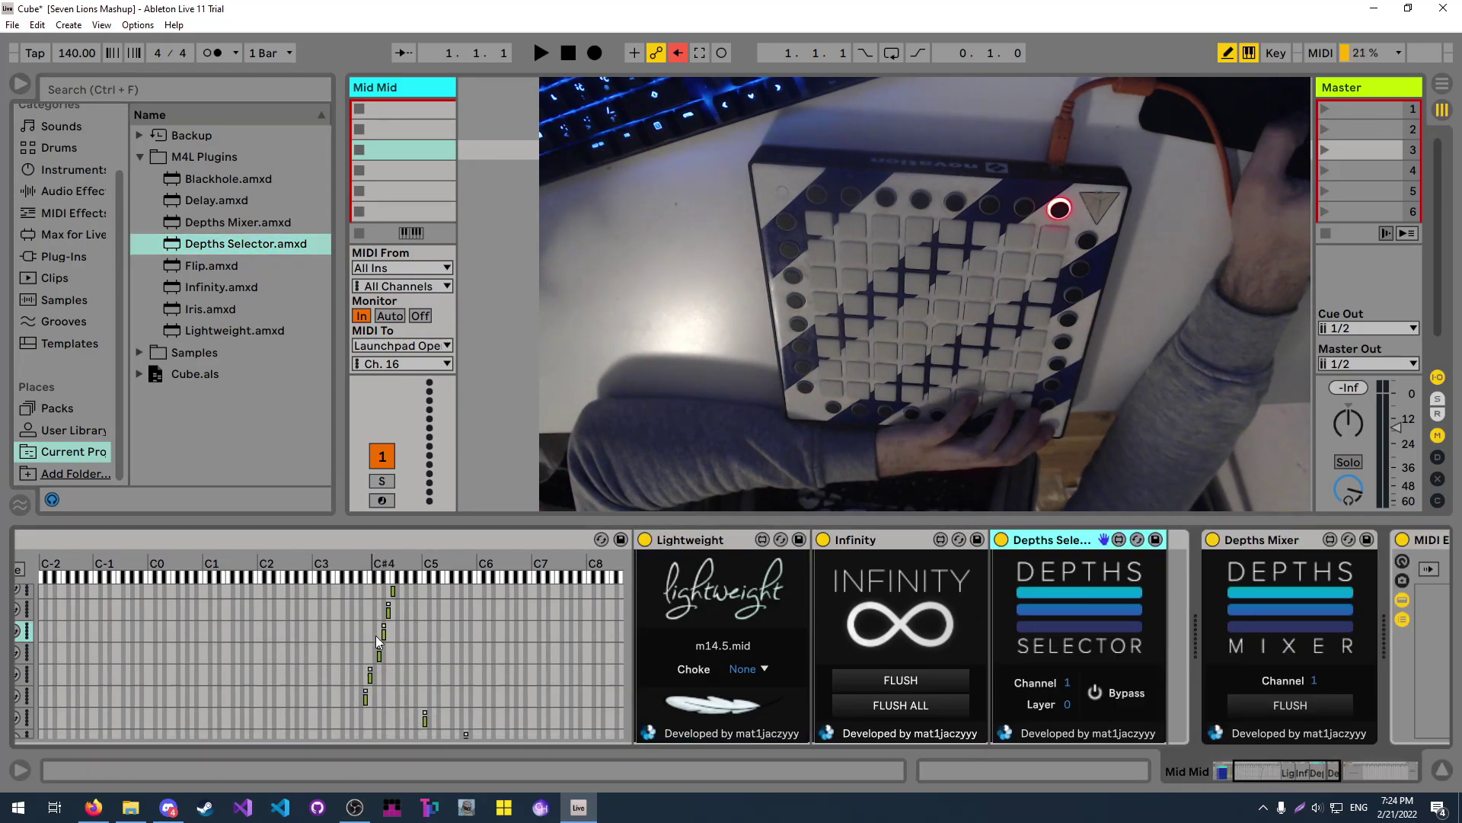
Place Depths Selector.amxd between Infinity and Depths Mixer in m16.25.mid and review the chain.
drag(229, 244, 992, 583)
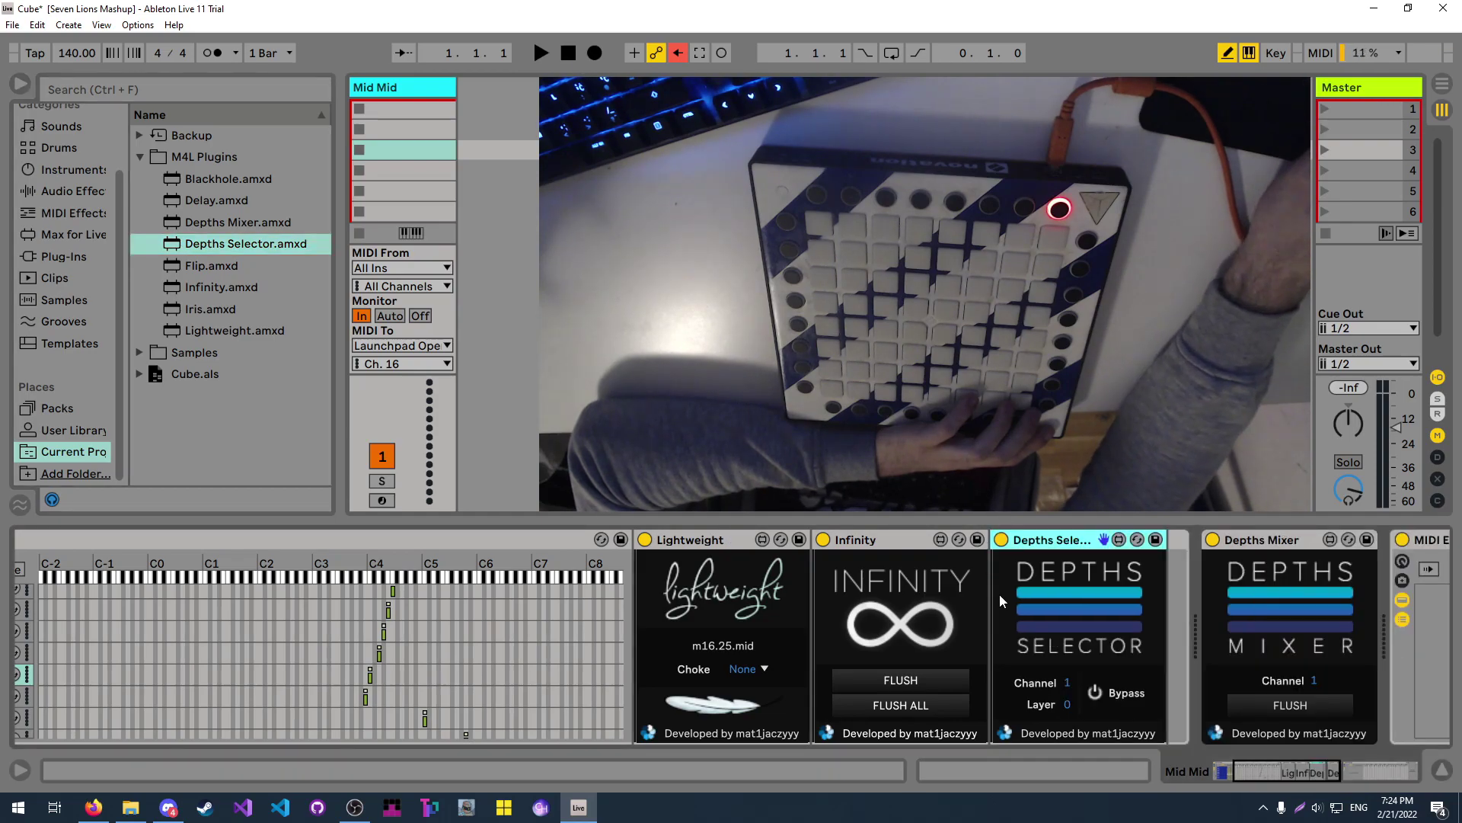
drag(1253, 759, 1289, 767)
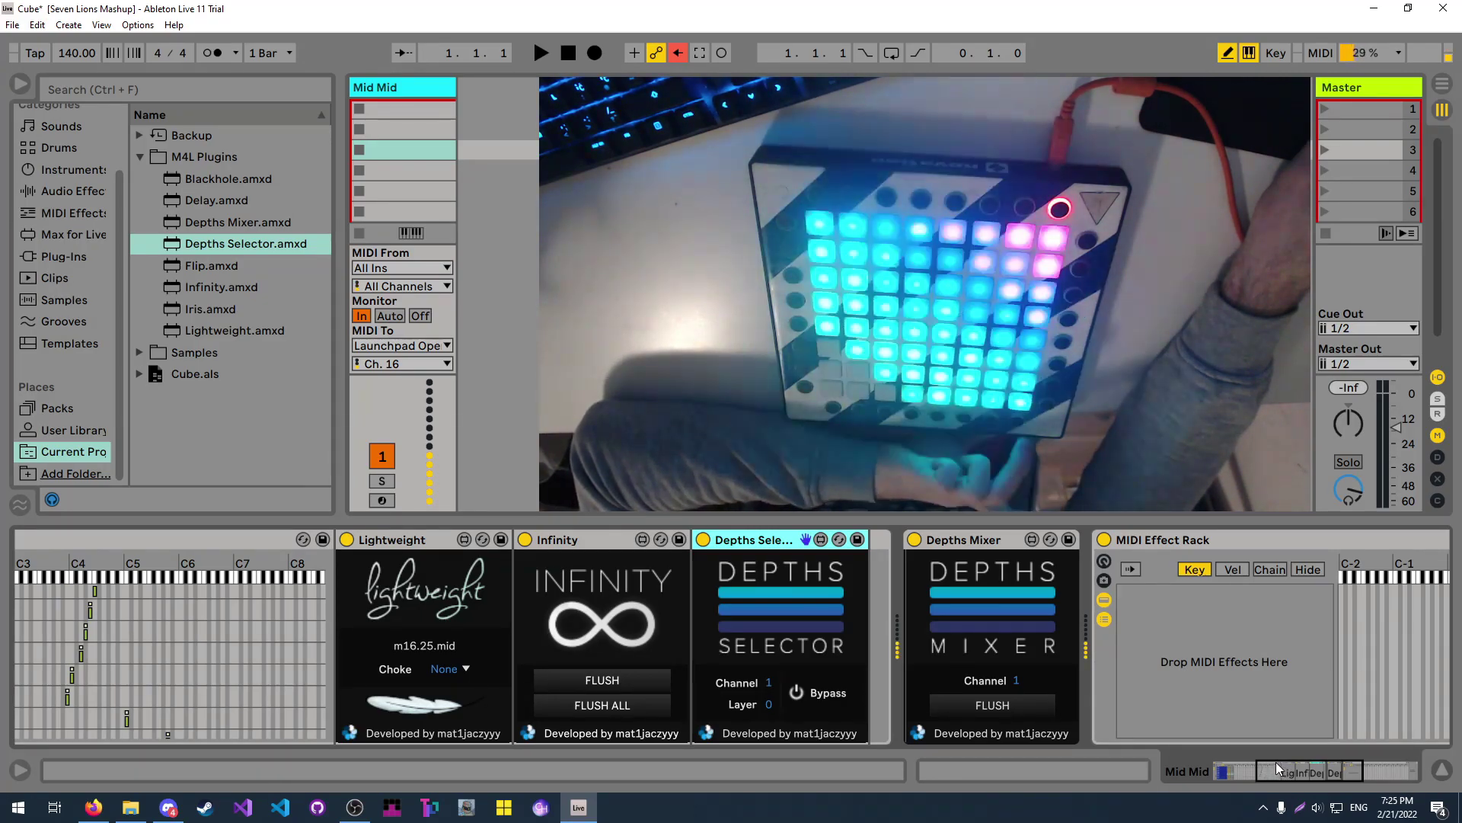
drag(1269, 761, 1350, 769)
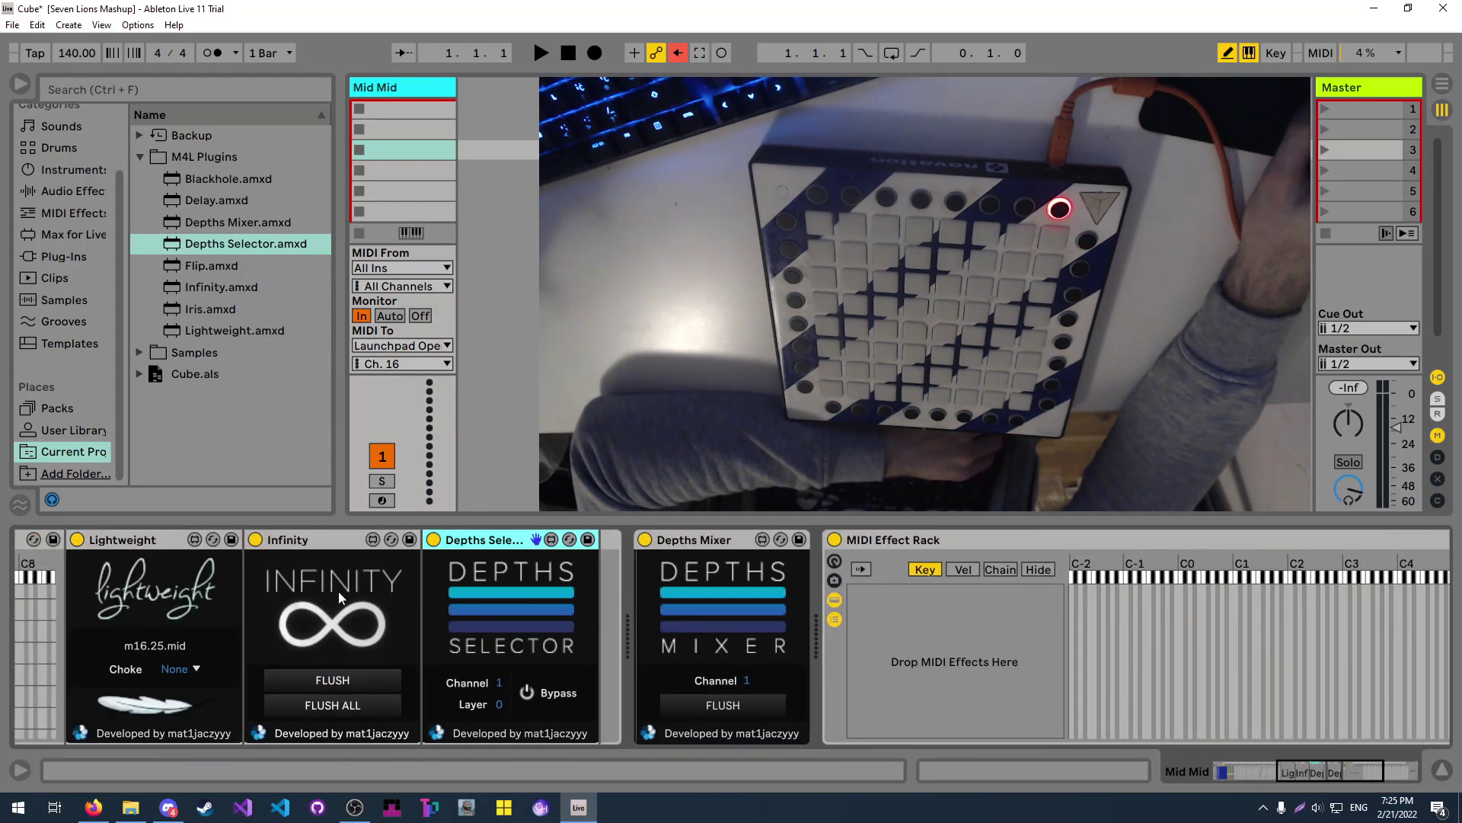
Load infinite bug.als from File > Open Recent Set.
click(13, 24)
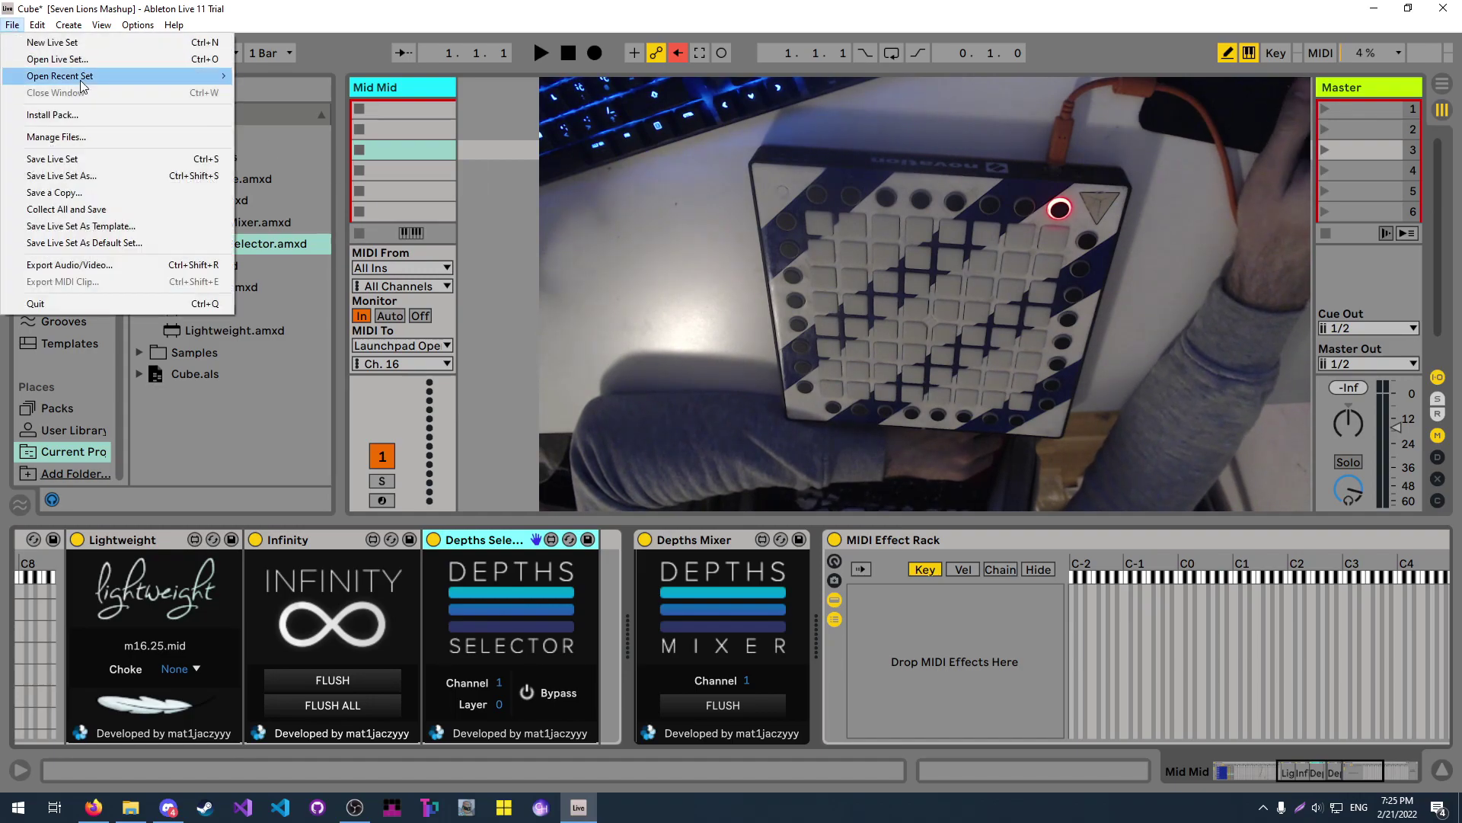
mouse_move(114, 76)
click(375, 93)
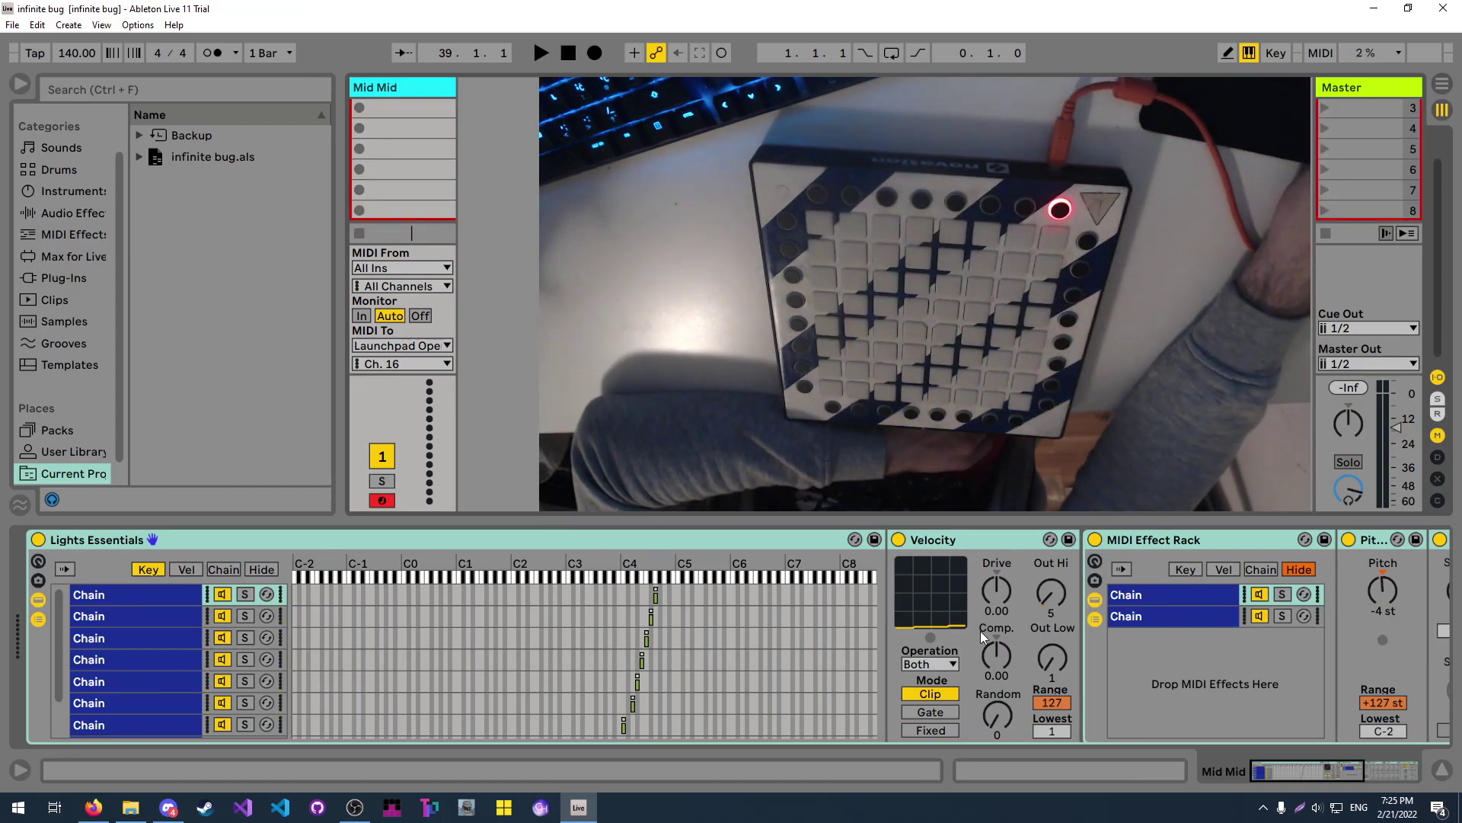
Scroll to and select the Note Length device, then stop playback back to the start.
mouse_move(1300, 764)
mouse_down()
mouse_move(1371, 765)
mouse_move(1309, 764)
mouse_up()
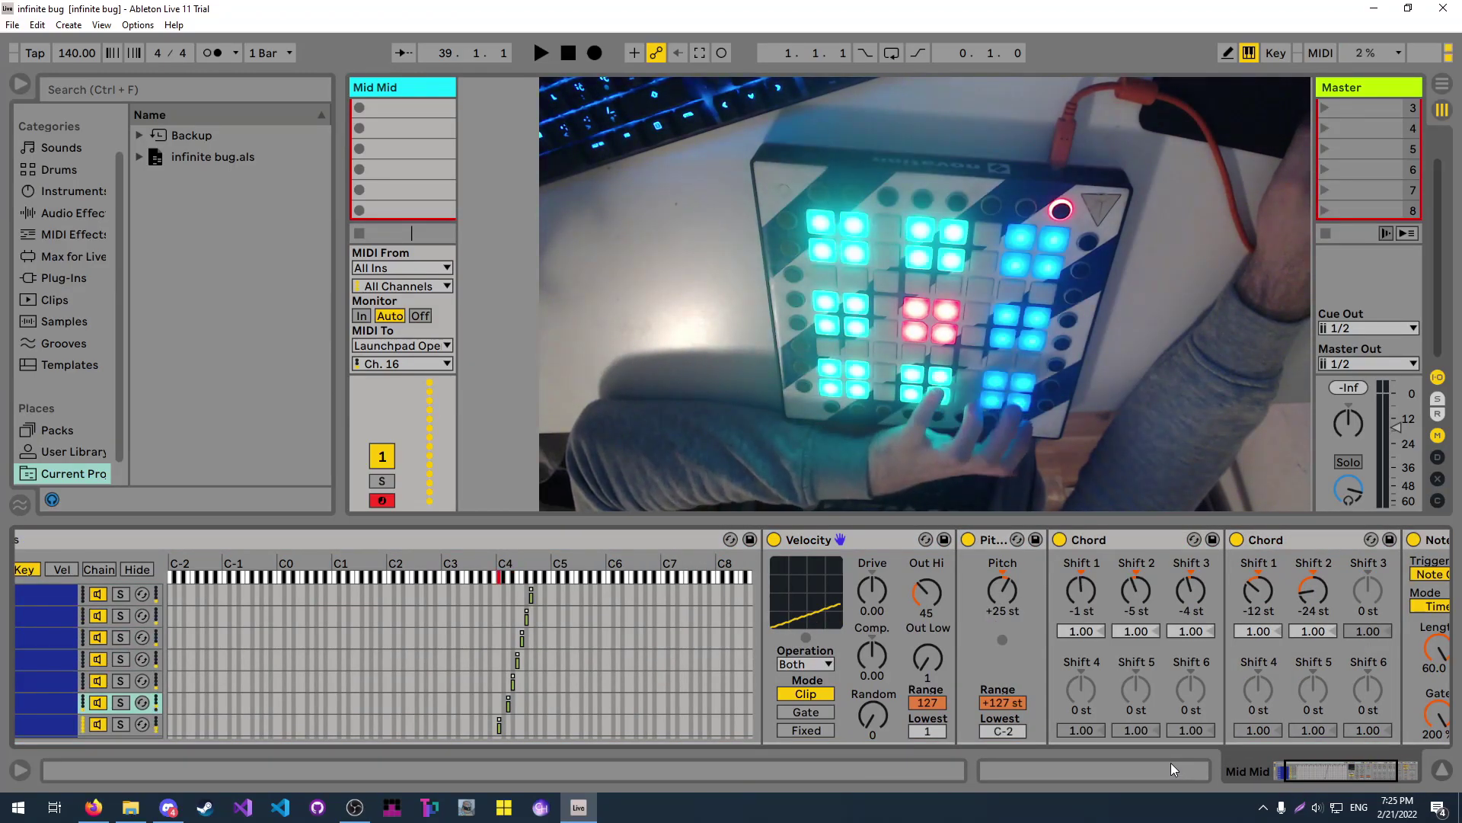
drag(1306, 771, 1347, 775)
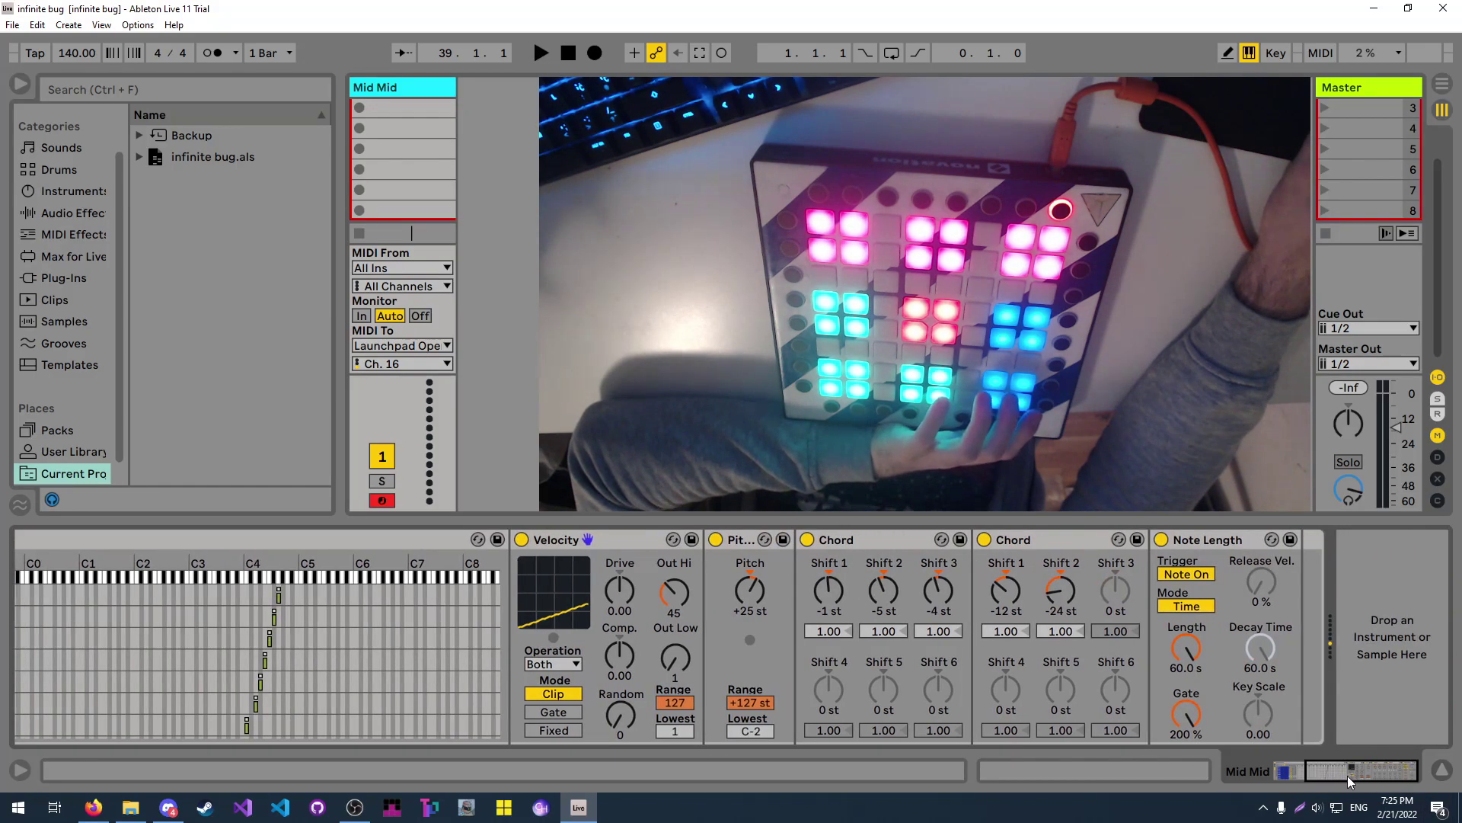
click(1194, 541)
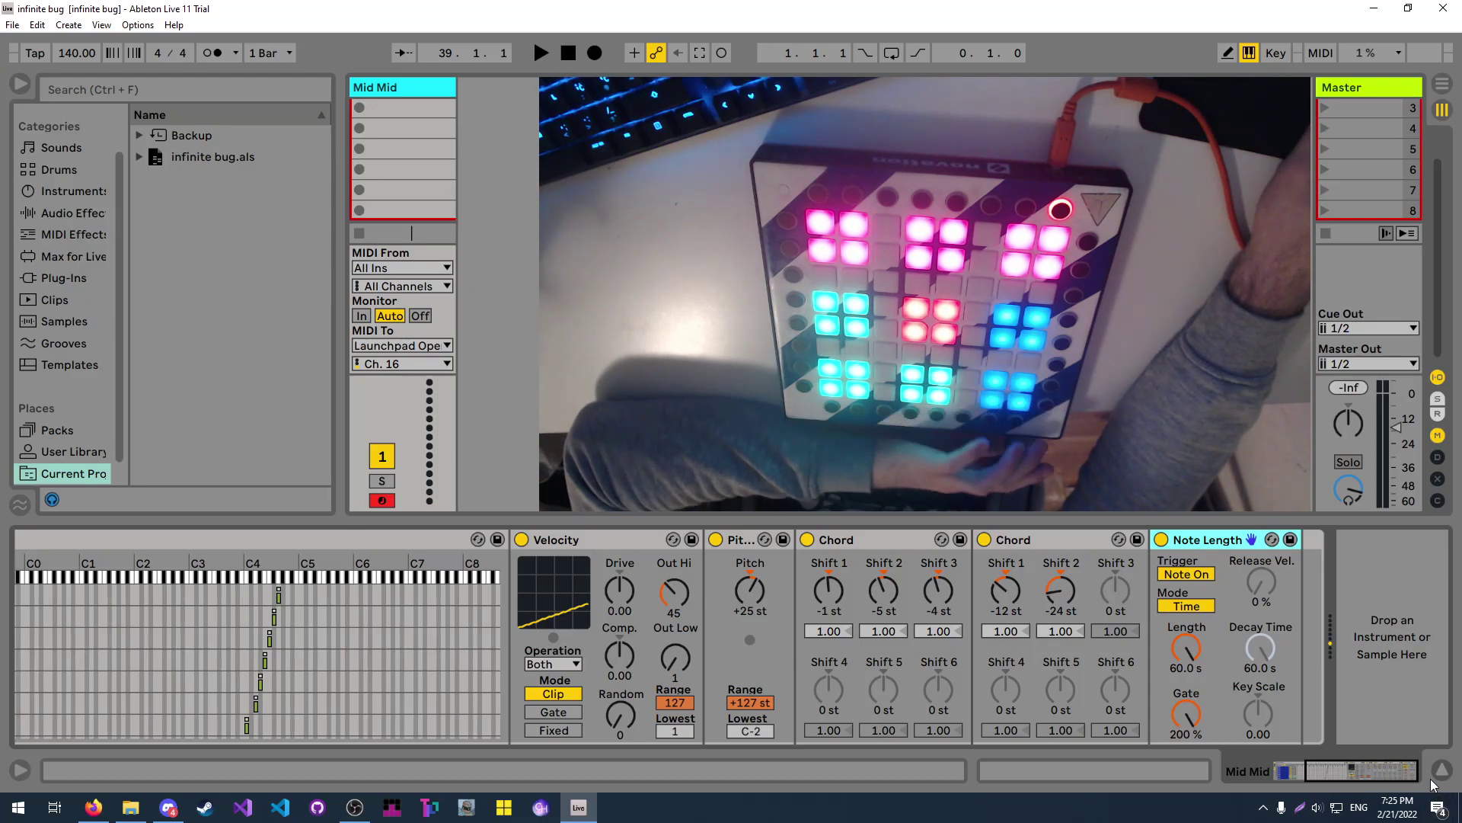
click(569, 51)
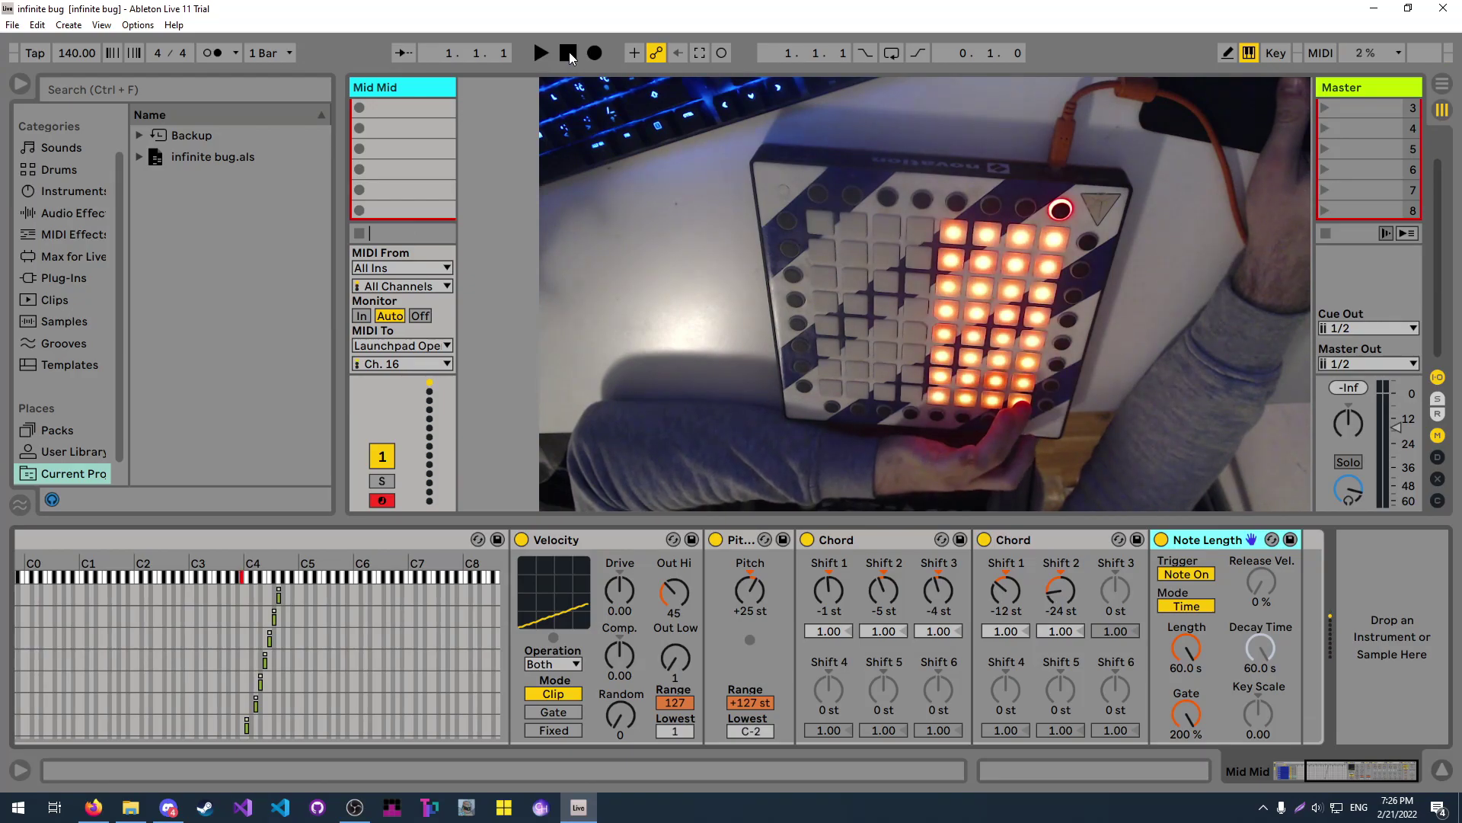